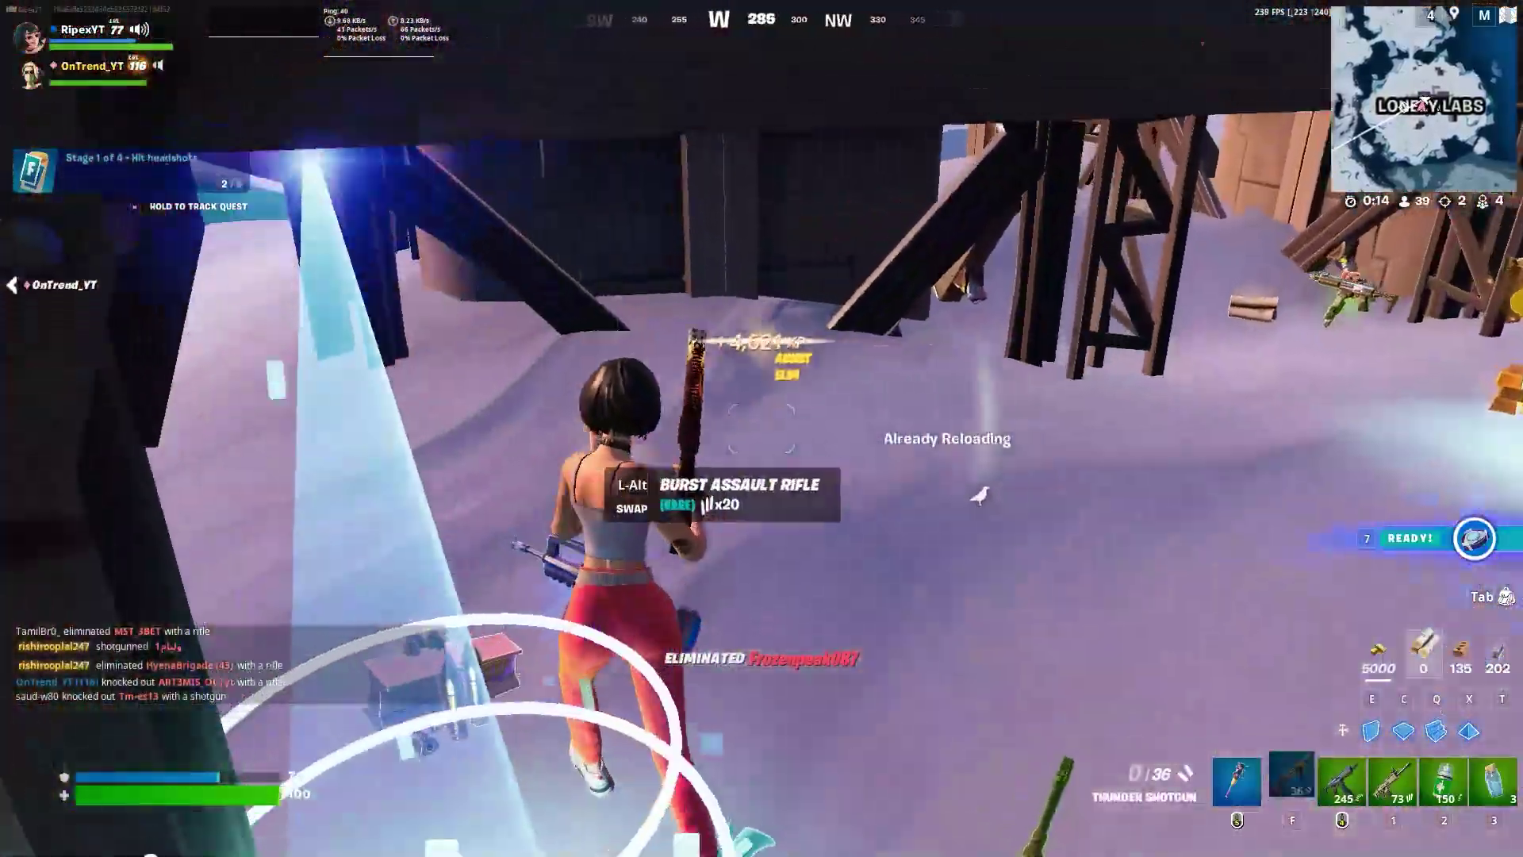
key(w)
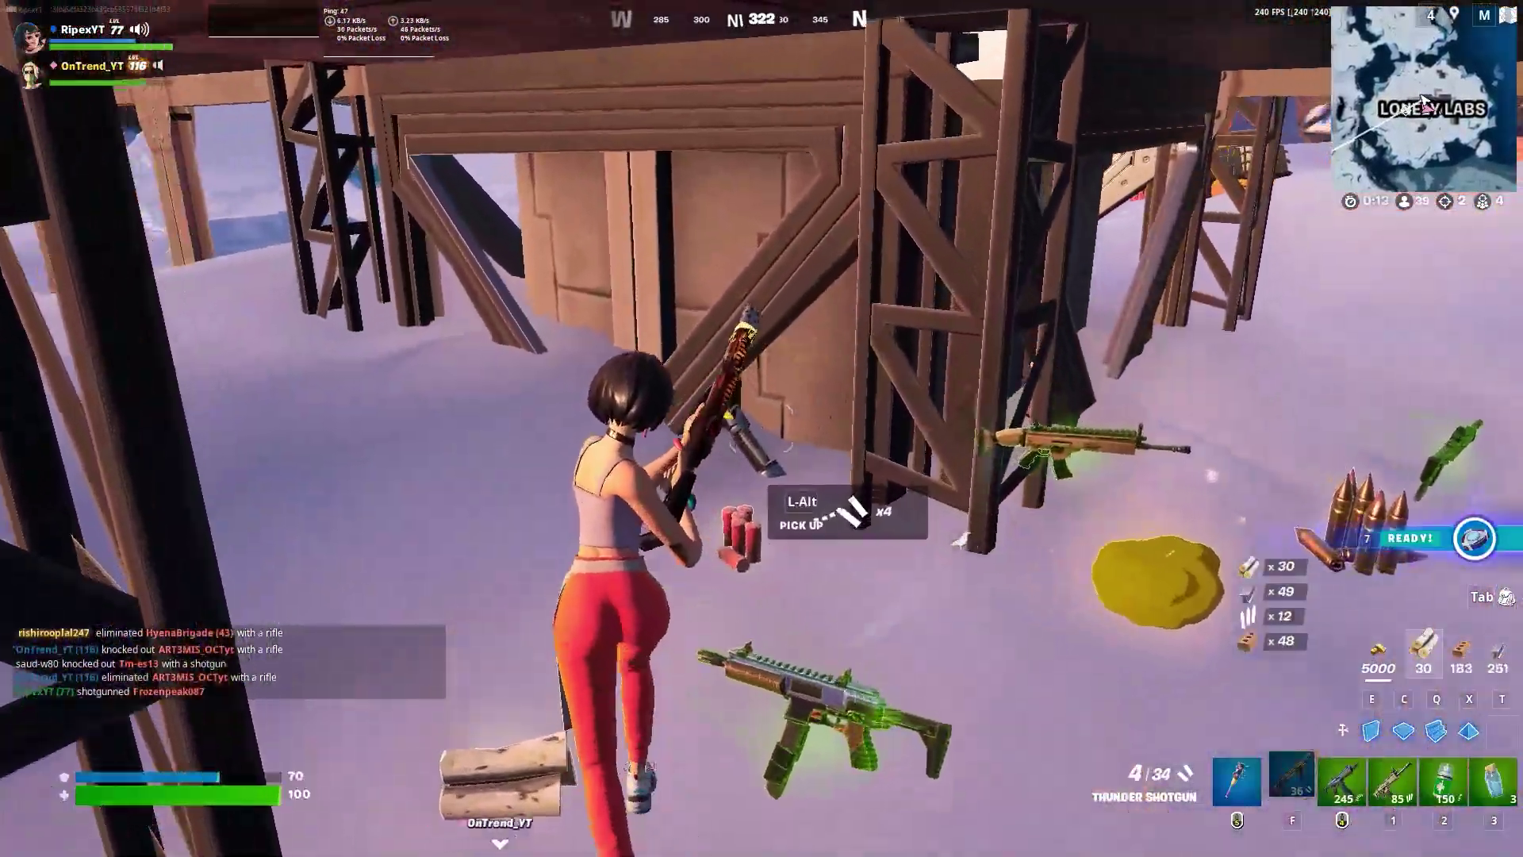
key(r)
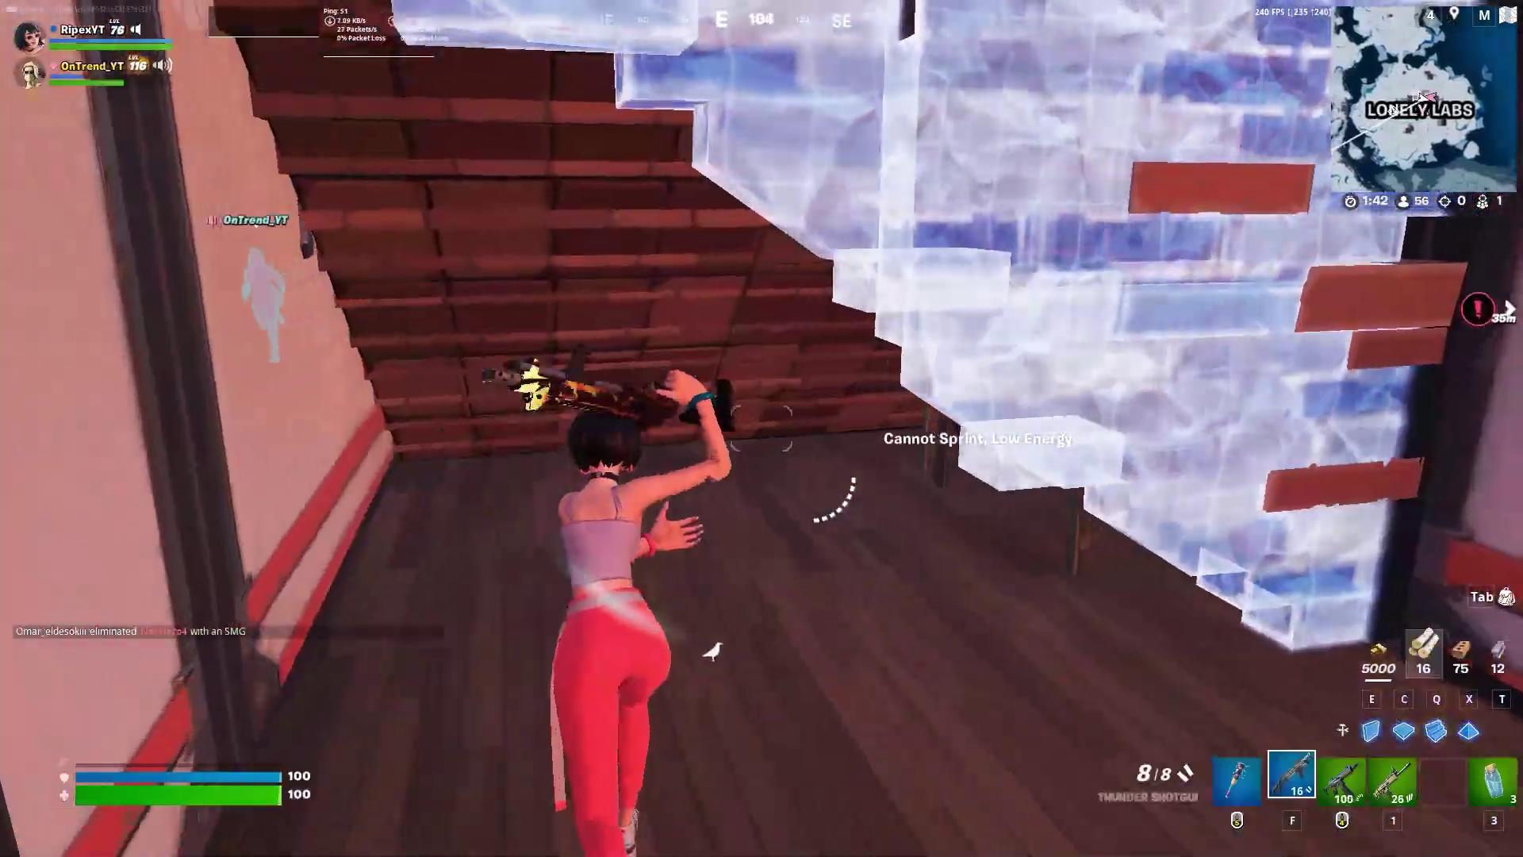
key(w)
key(w)
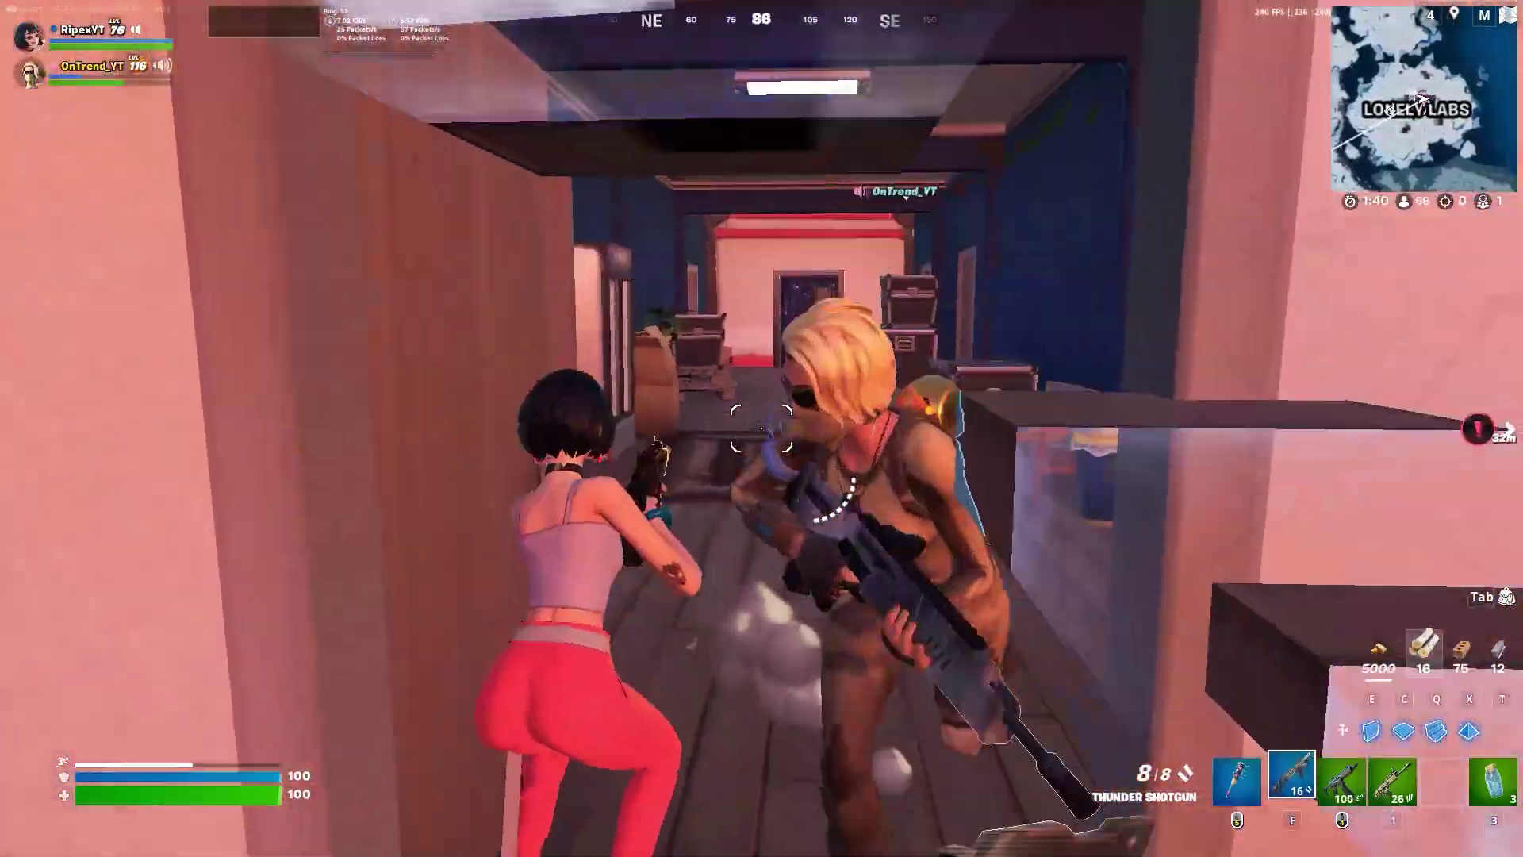
key(w)
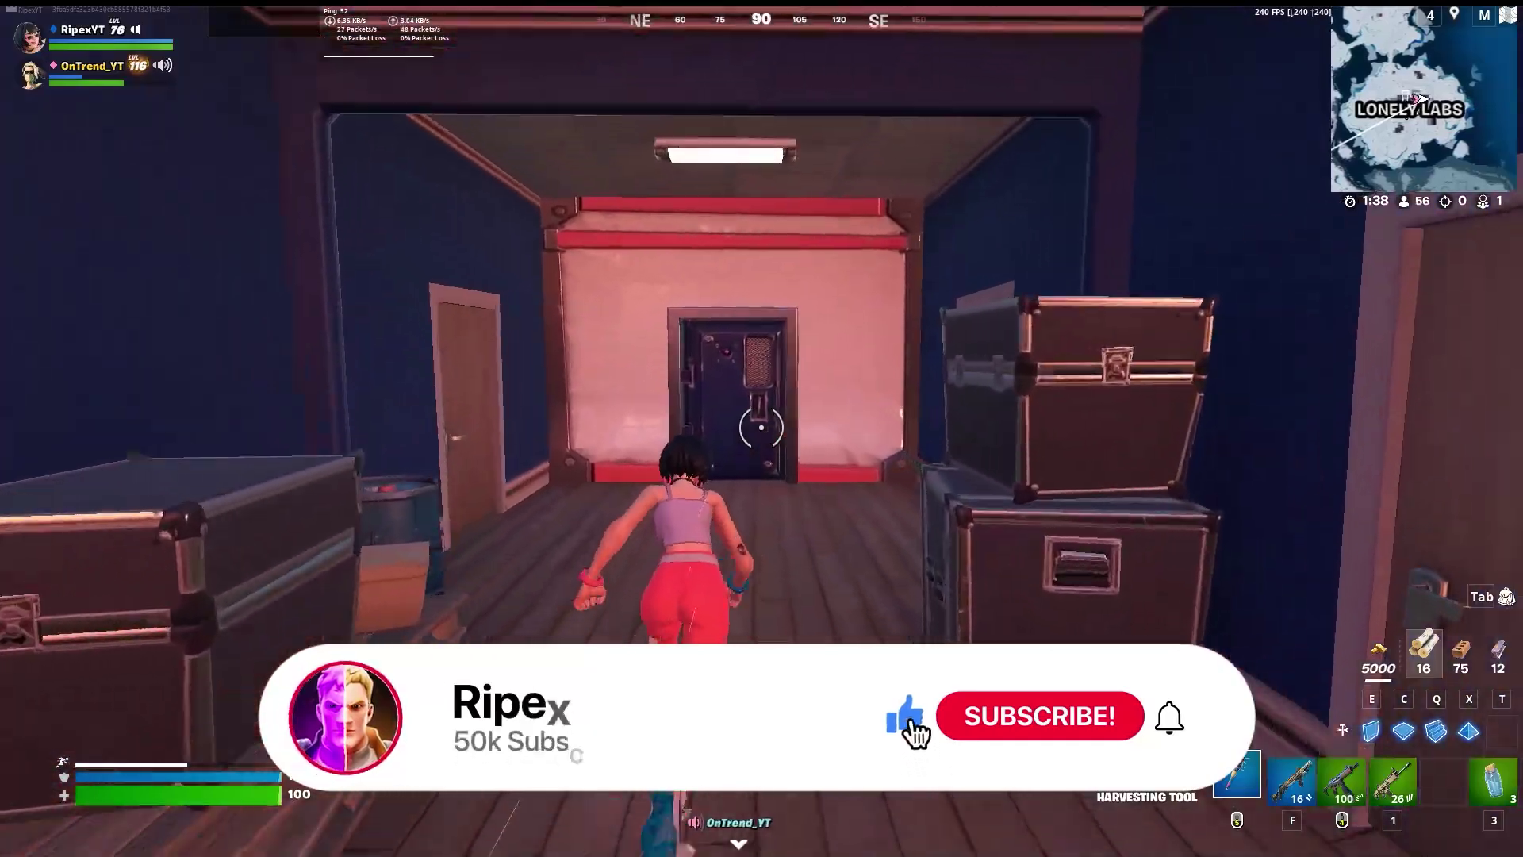
key(1)
key(w)
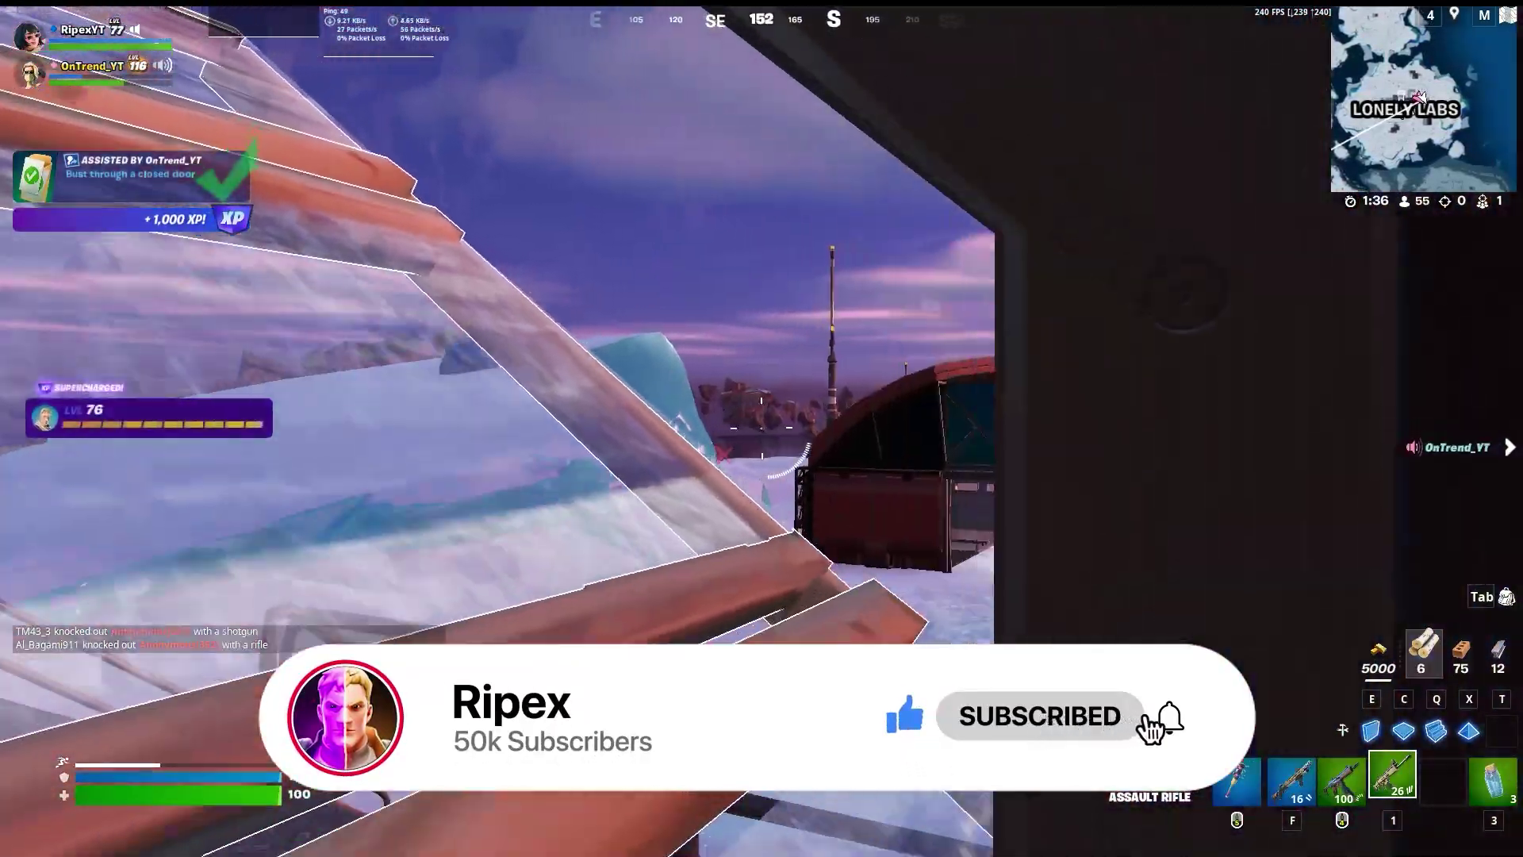
click(761, 428)
click(762, 428)
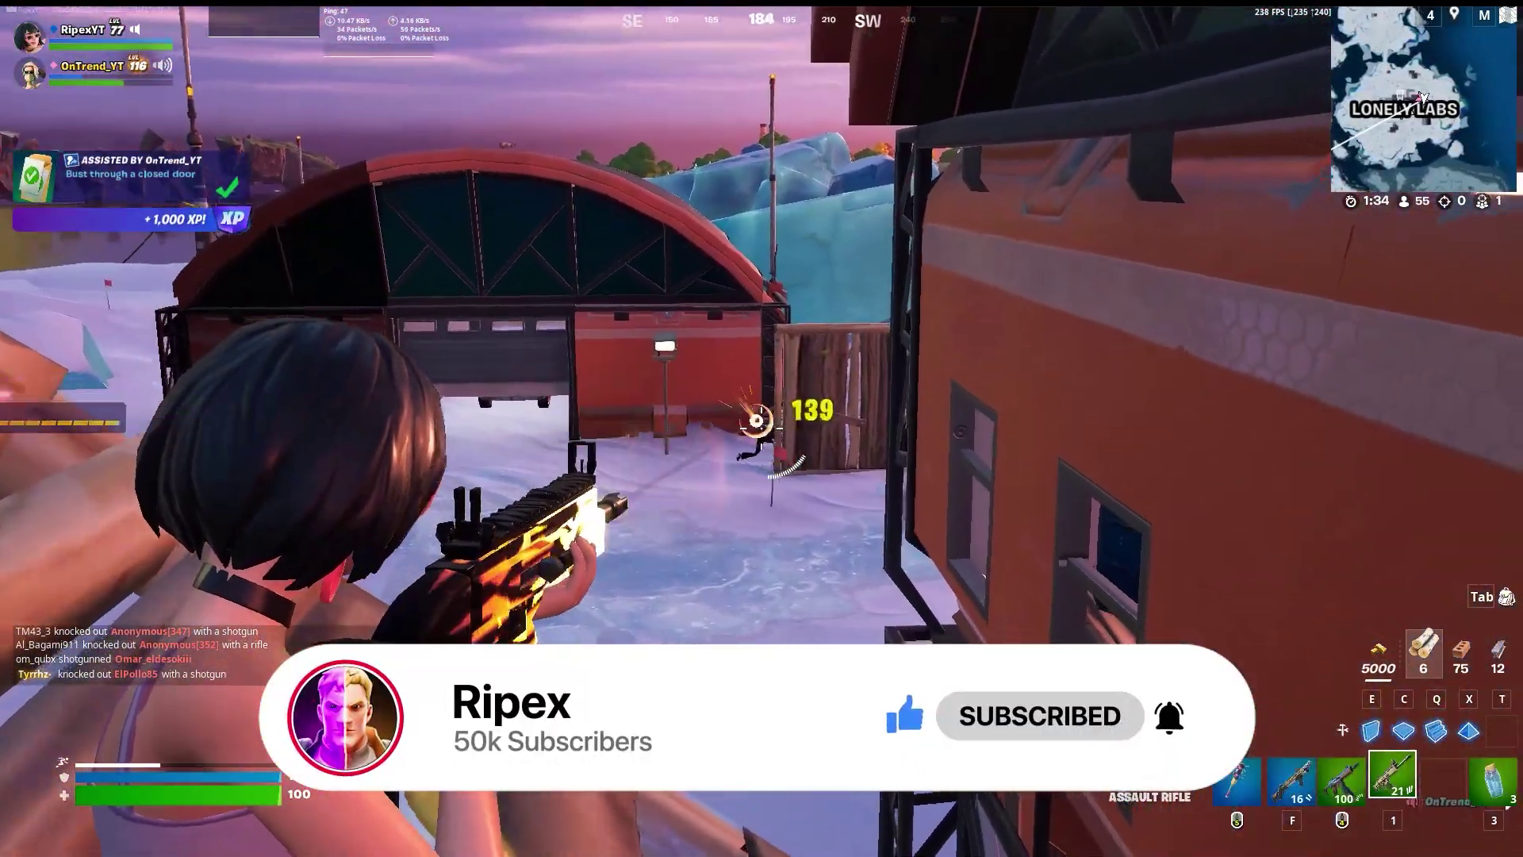
key(w)
key(f)
key(w)
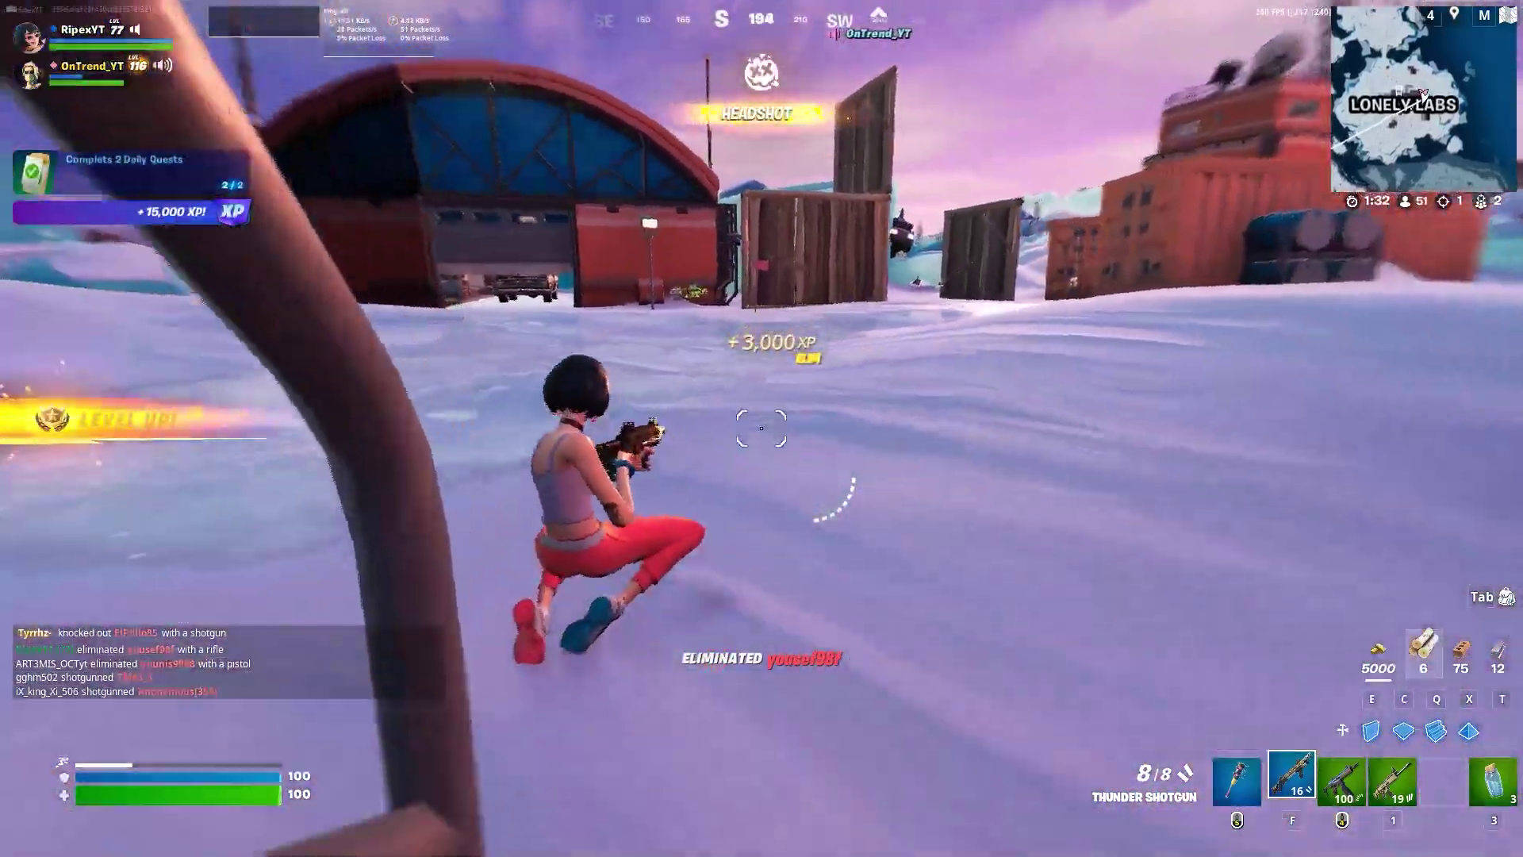
key(w)
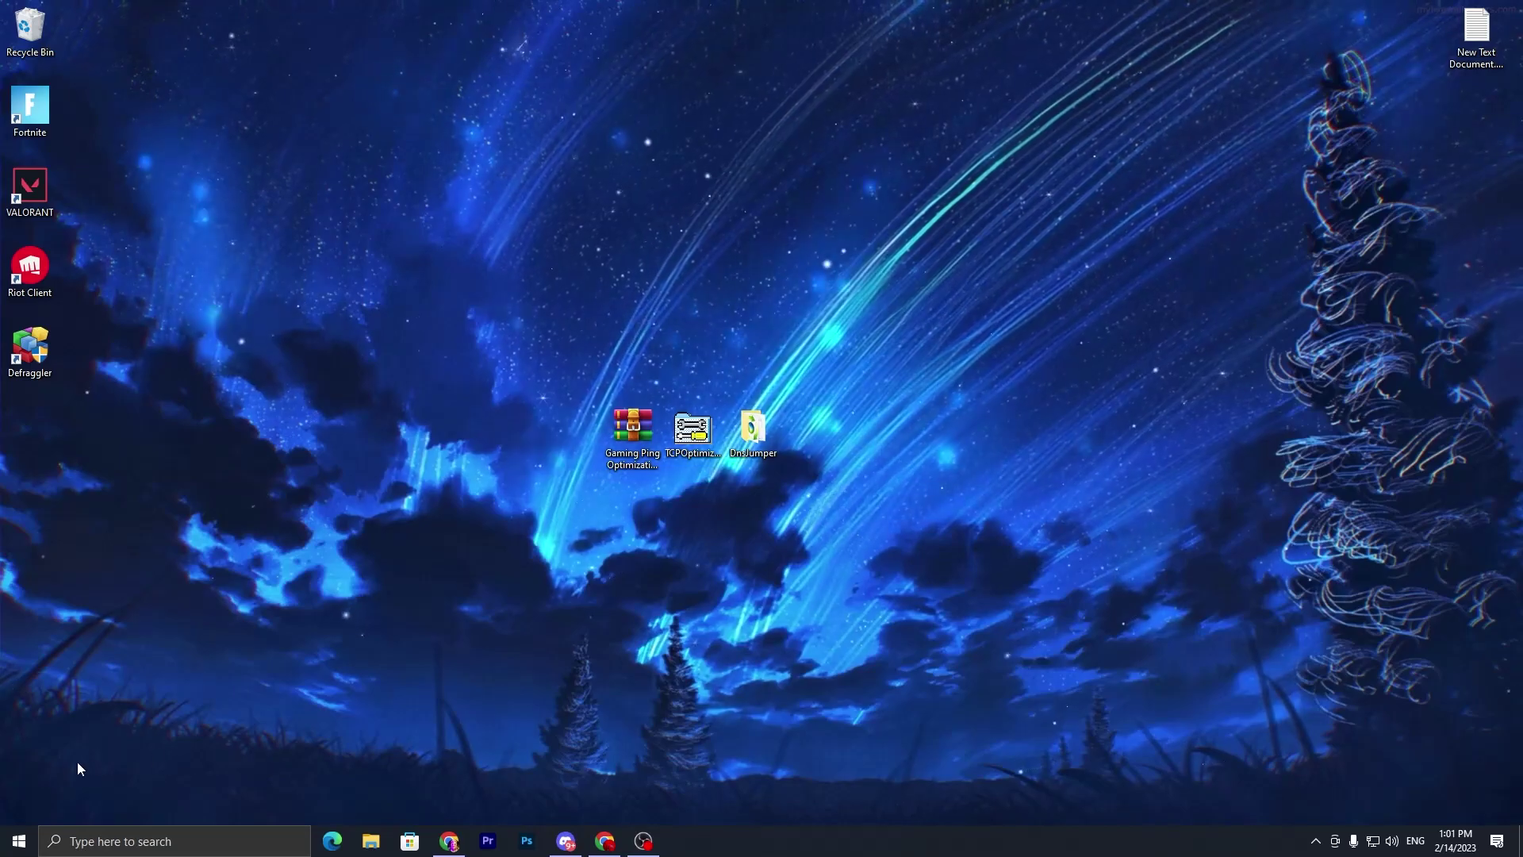
Step: Open the Network reset page in the Windows Network & Internet settings
click(20, 841)
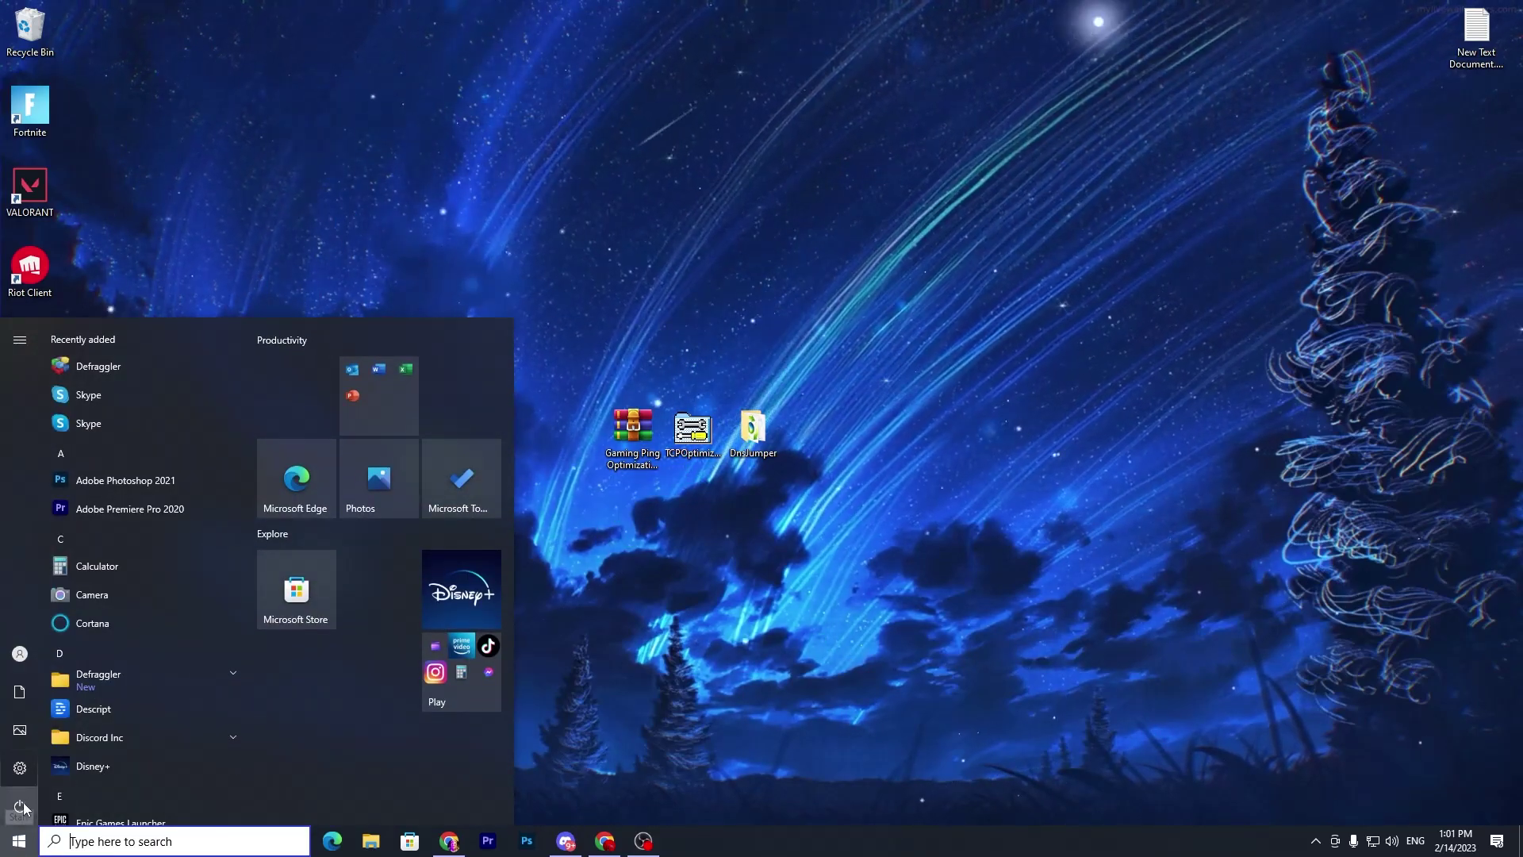
click(20, 767)
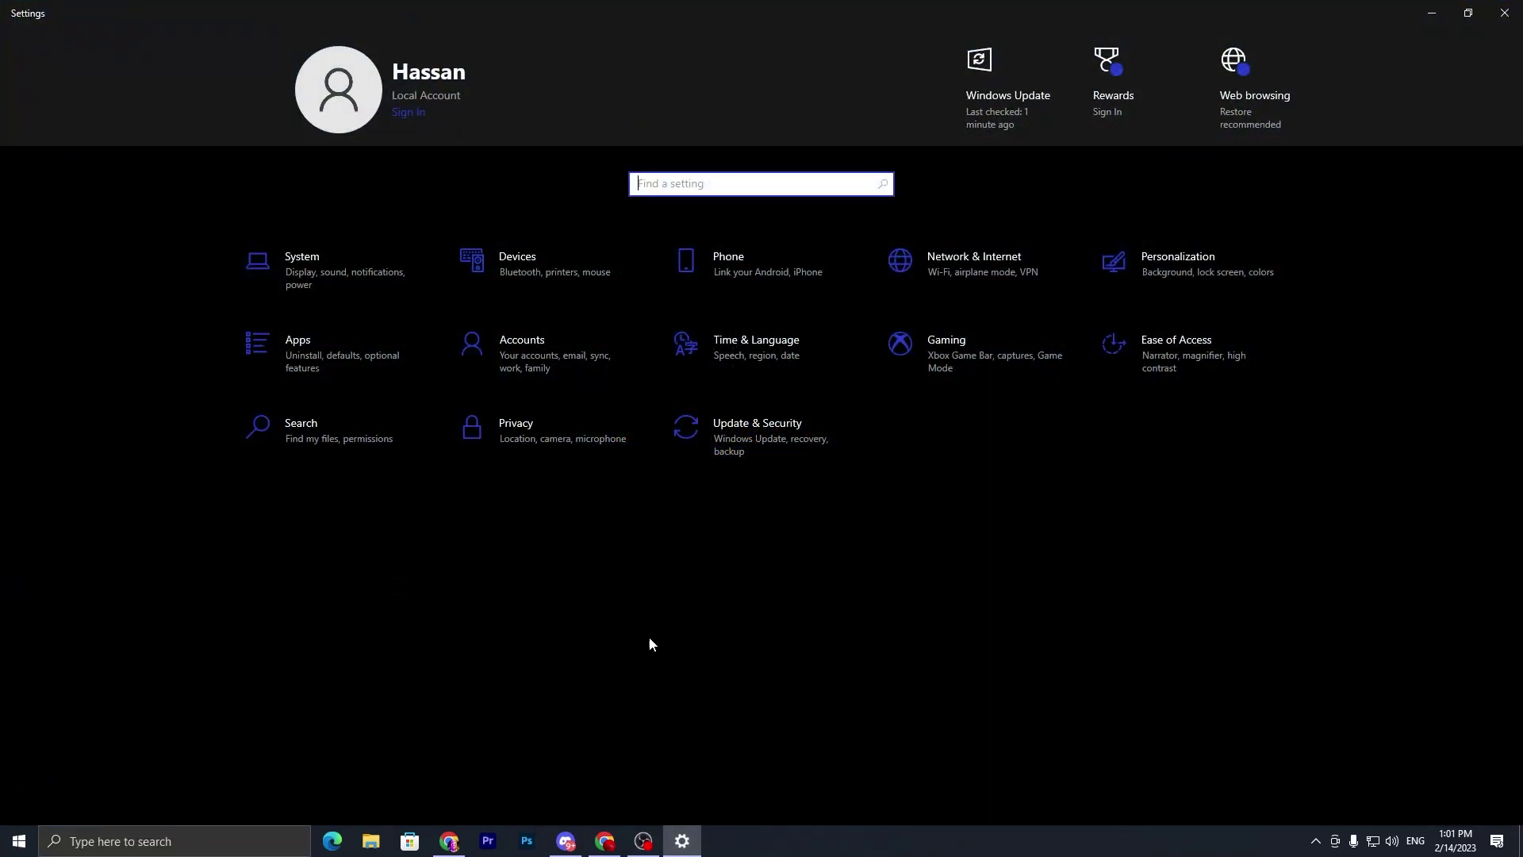
click(981, 264)
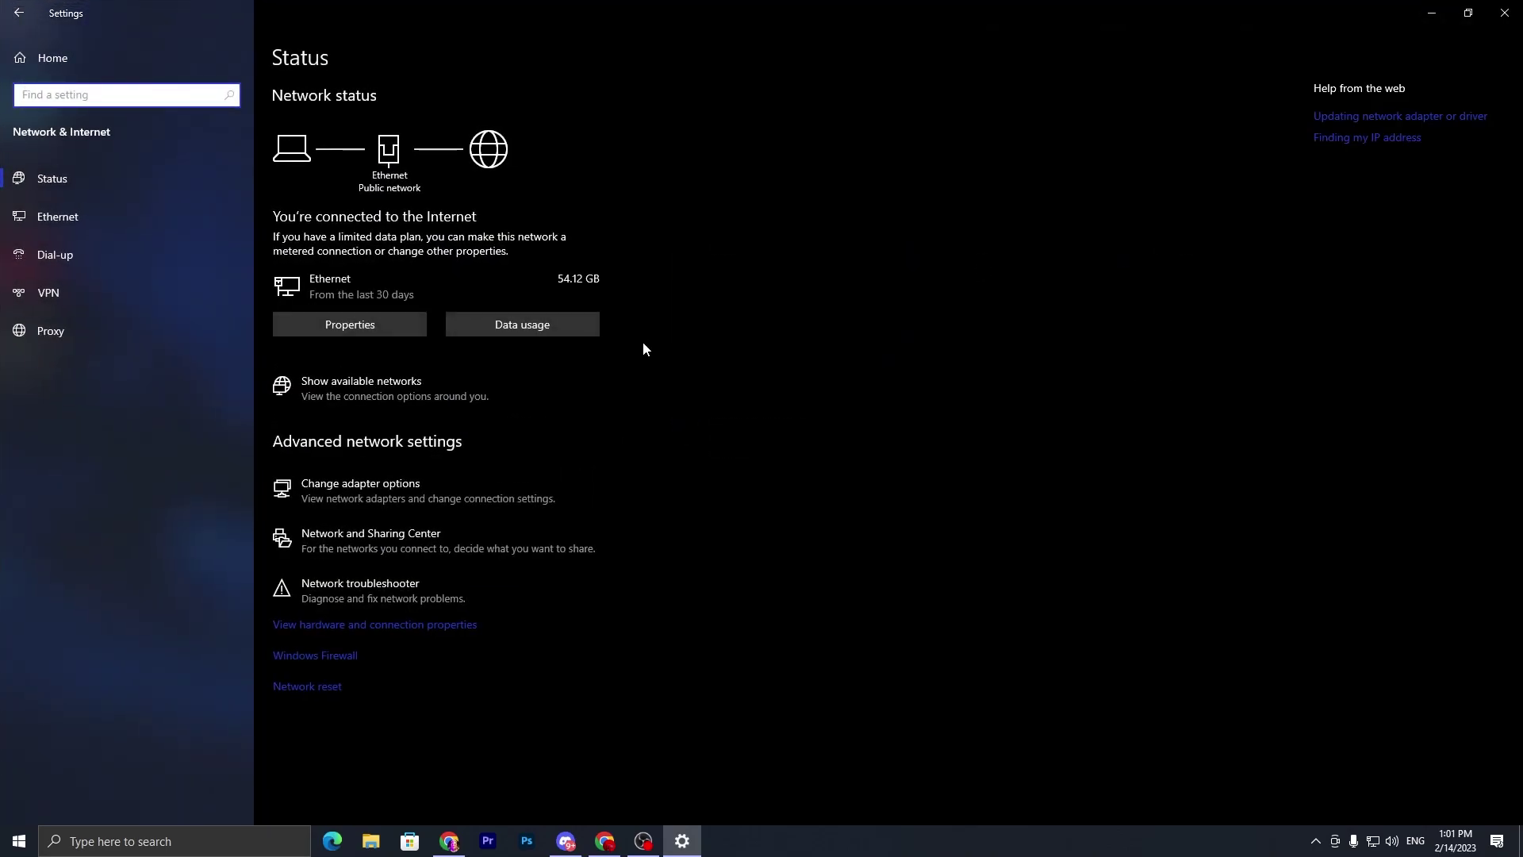
click(310, 687)
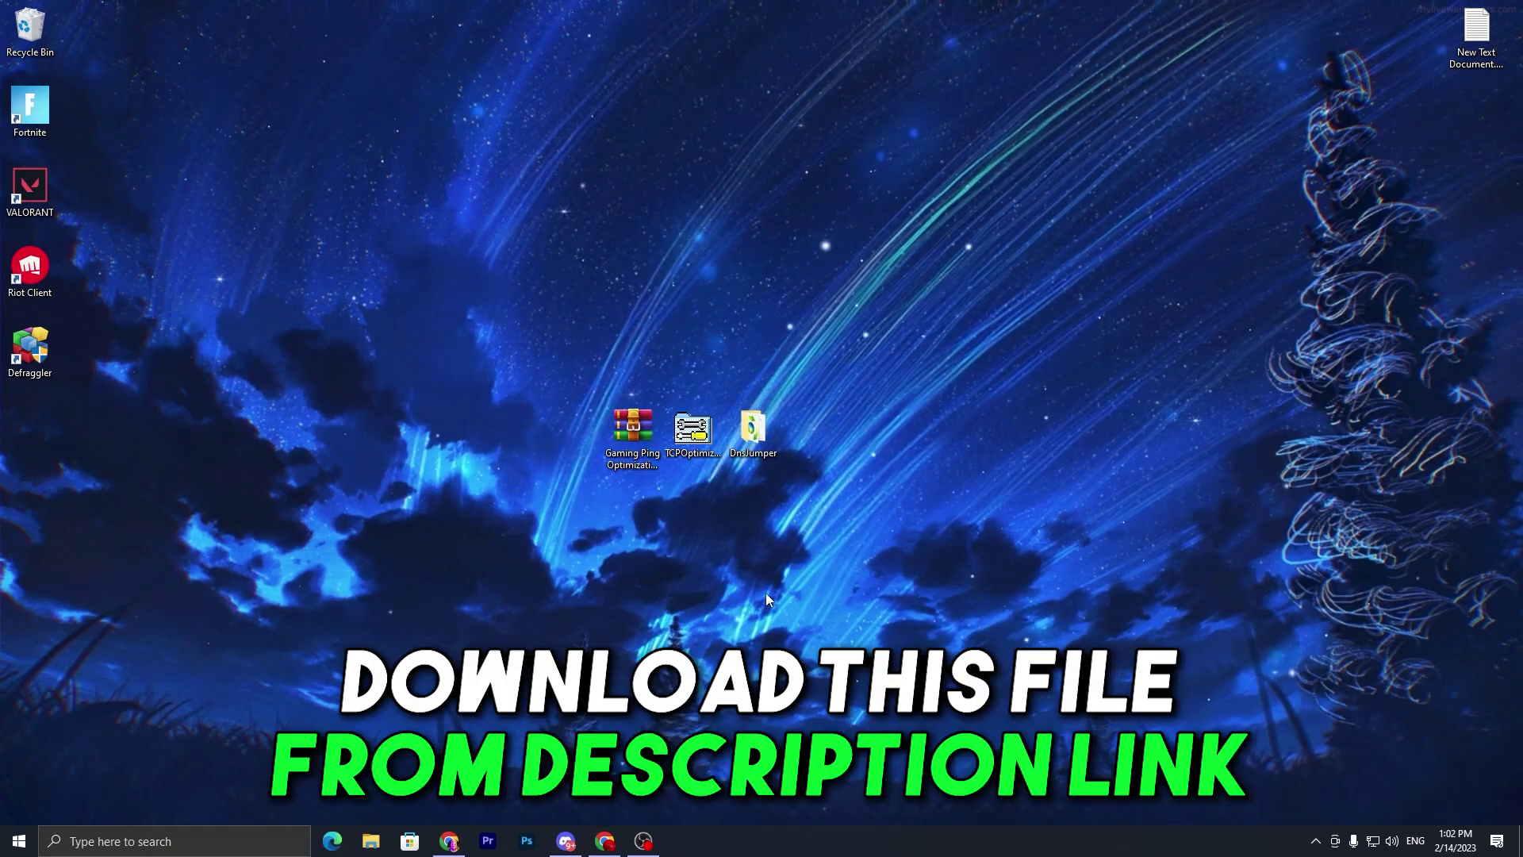
Step: Switch to Chrome, open the TCP Optimizer Free Download post on UPTO PACKS and look over its download section
click(449, 841)
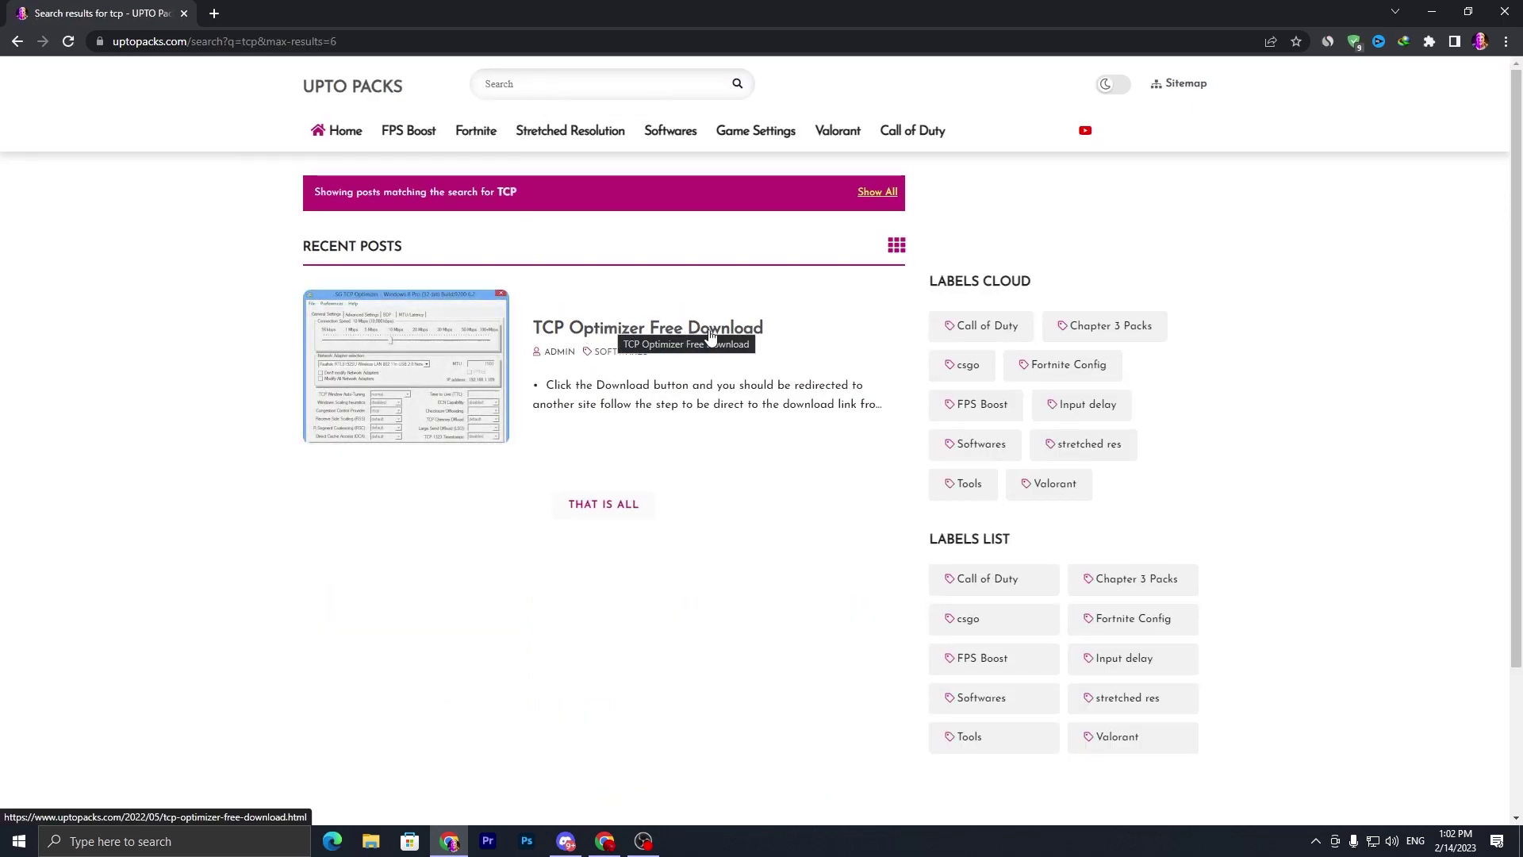
click(499, 334)
scroll(493, 421, down, 10)
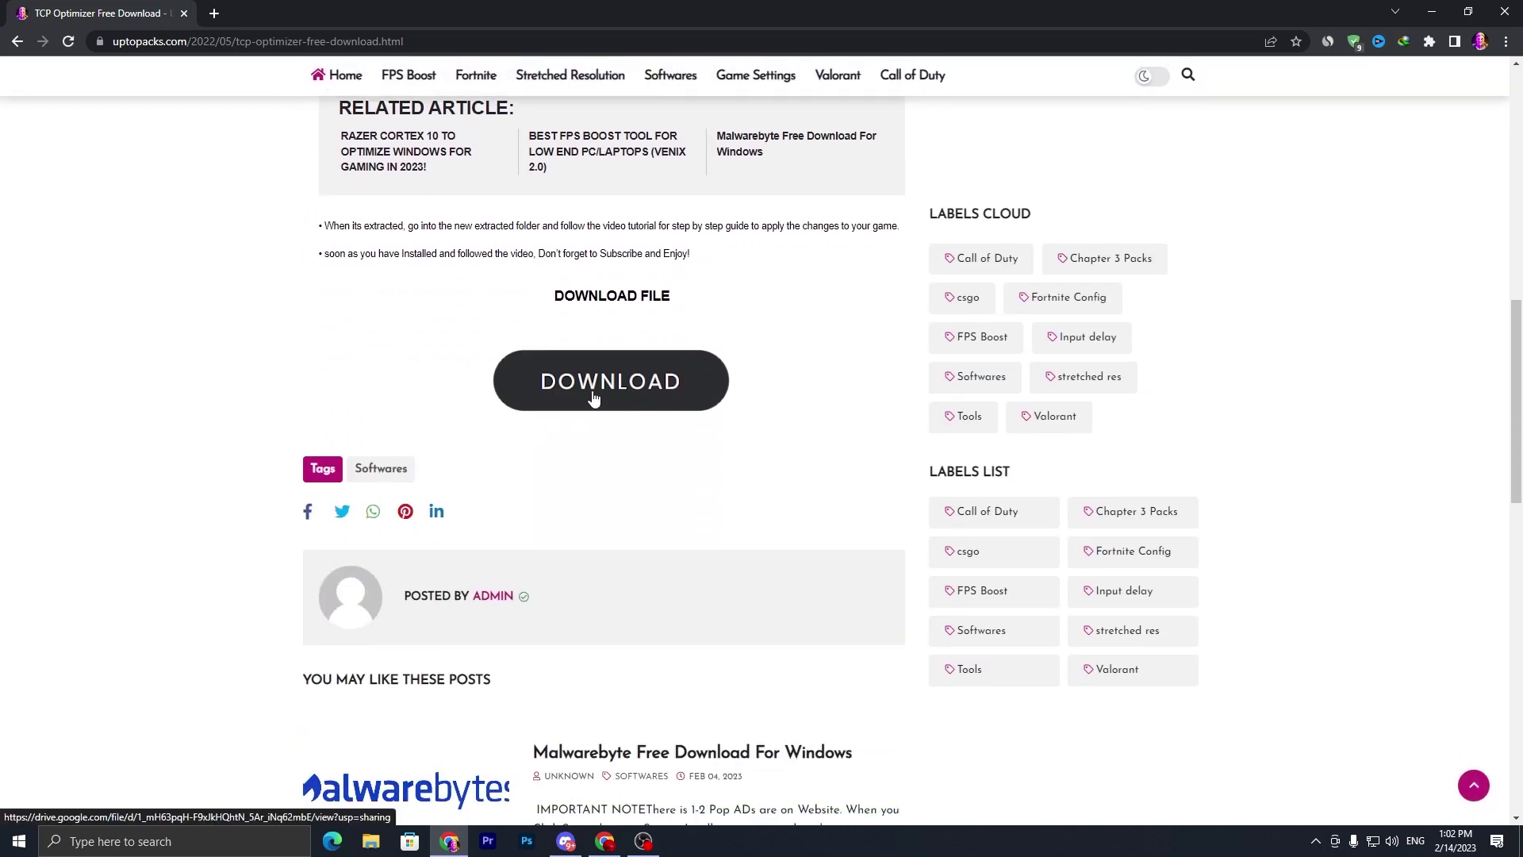
scroll(491, 343, up, 5)
scroll(478, 379, up, 5)
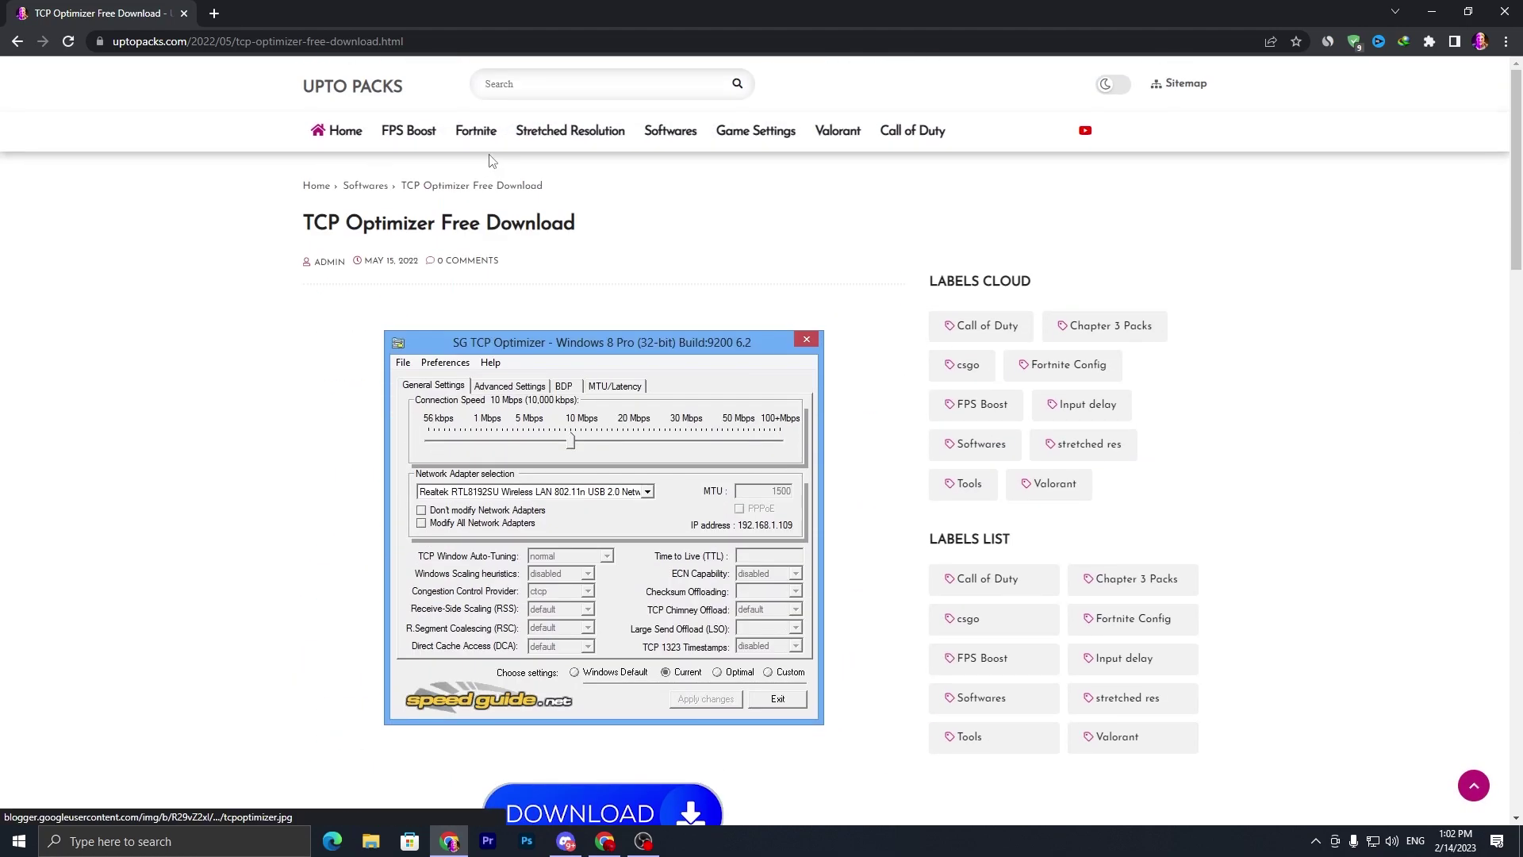
Step: Search the site for "dns" and view the DNS Jumper post's download section, leaving the browser minimized
click(521, 87)
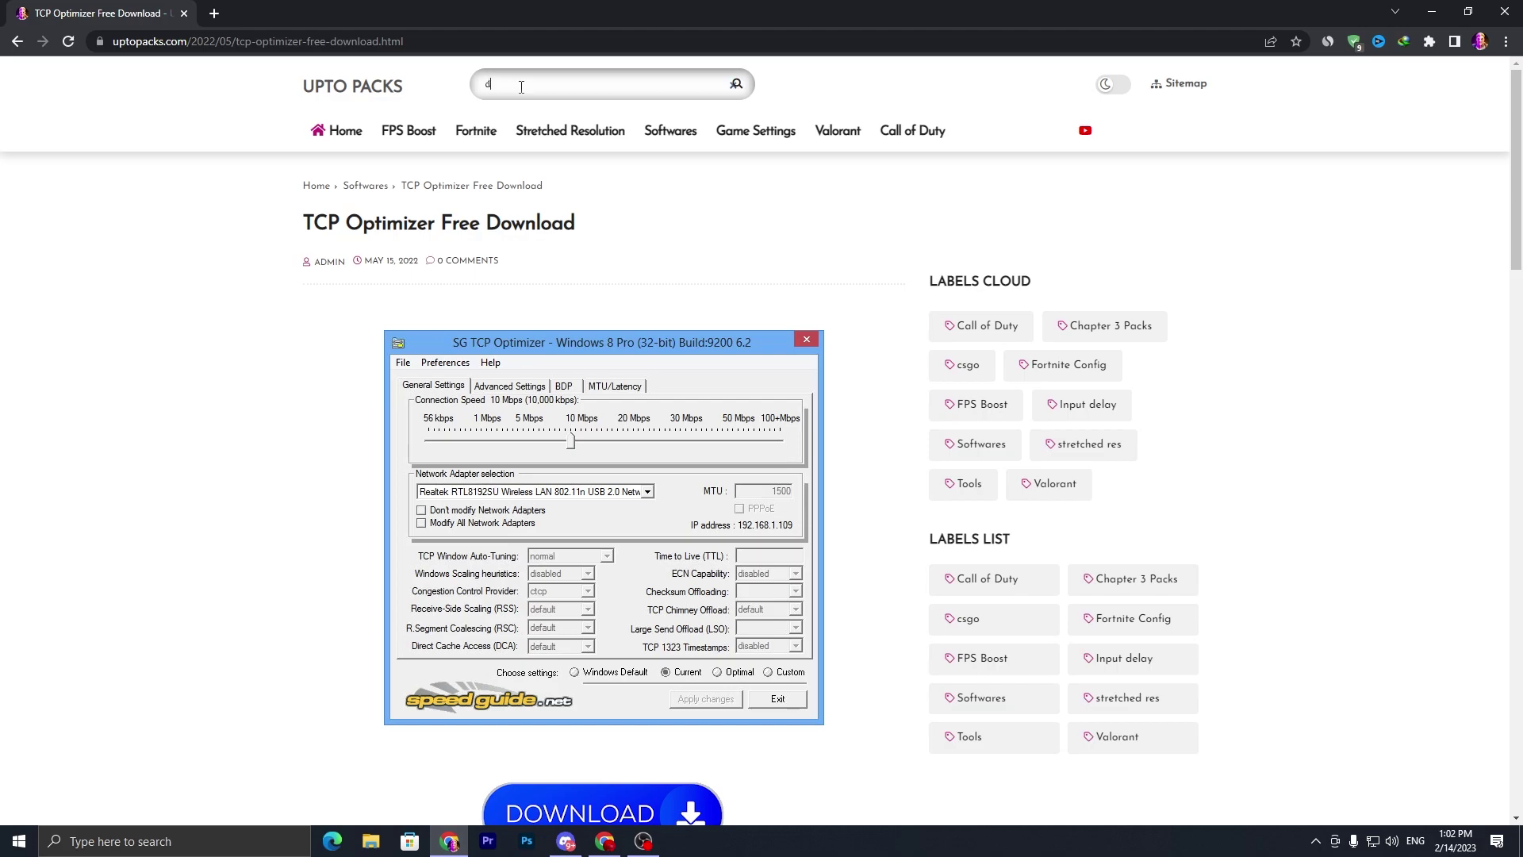
key(Return)
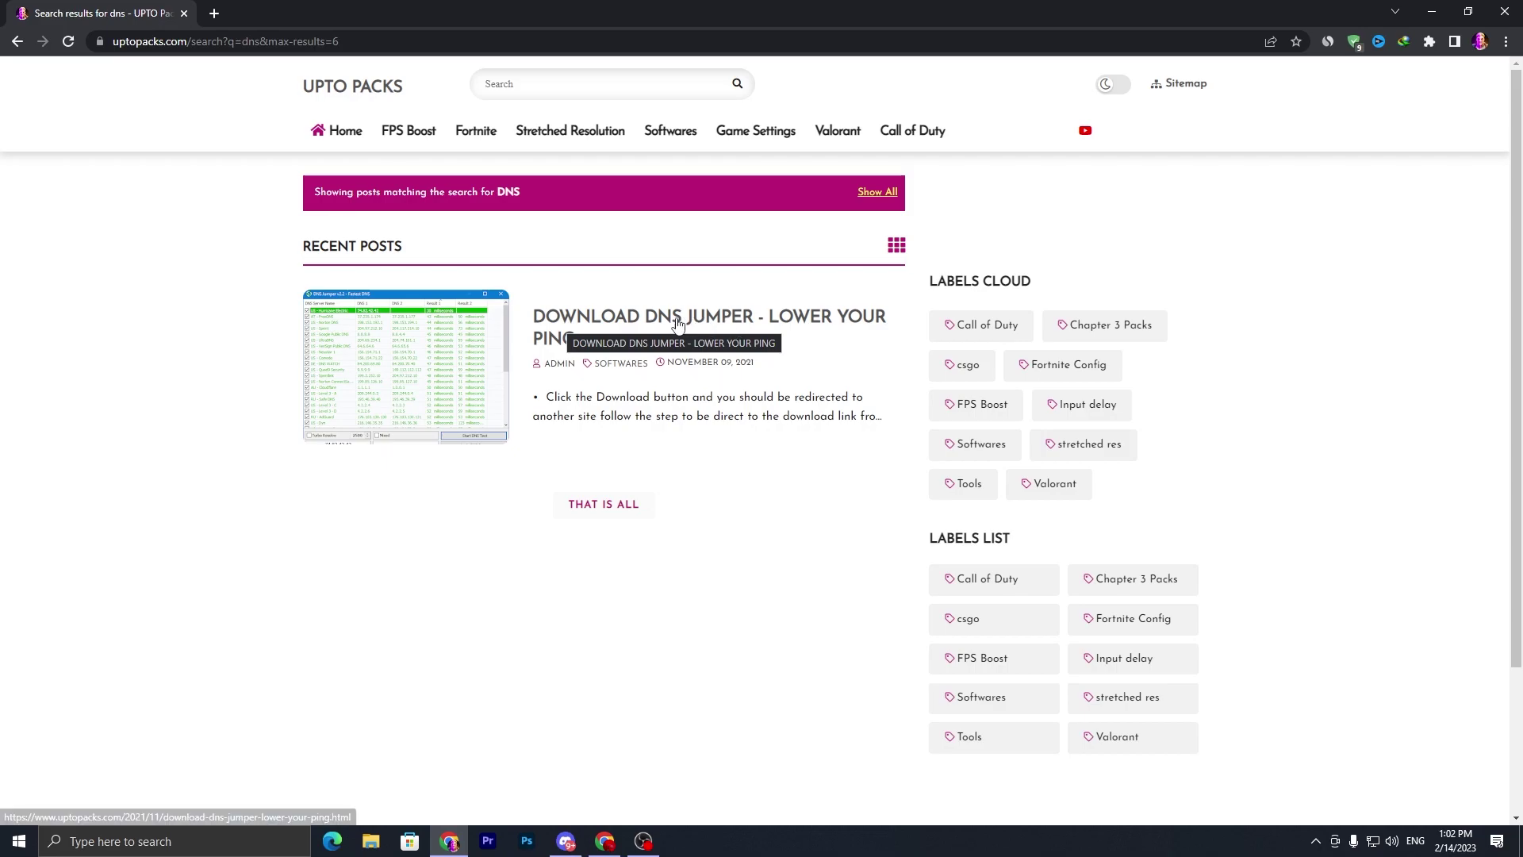
click(402, 339)
scroll(575, 691, down, 6)
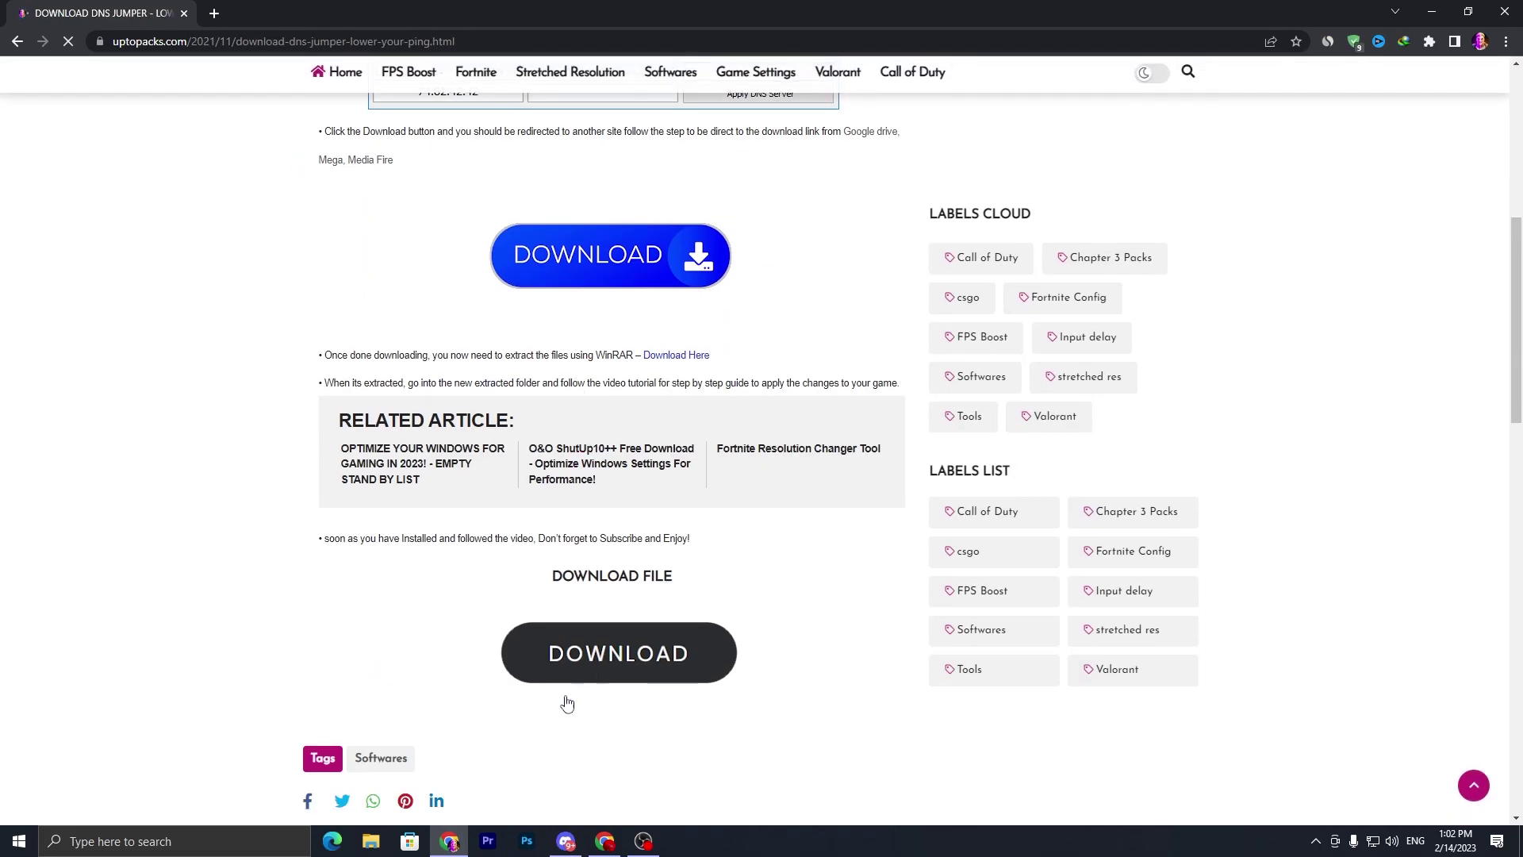
click(1415, 14)
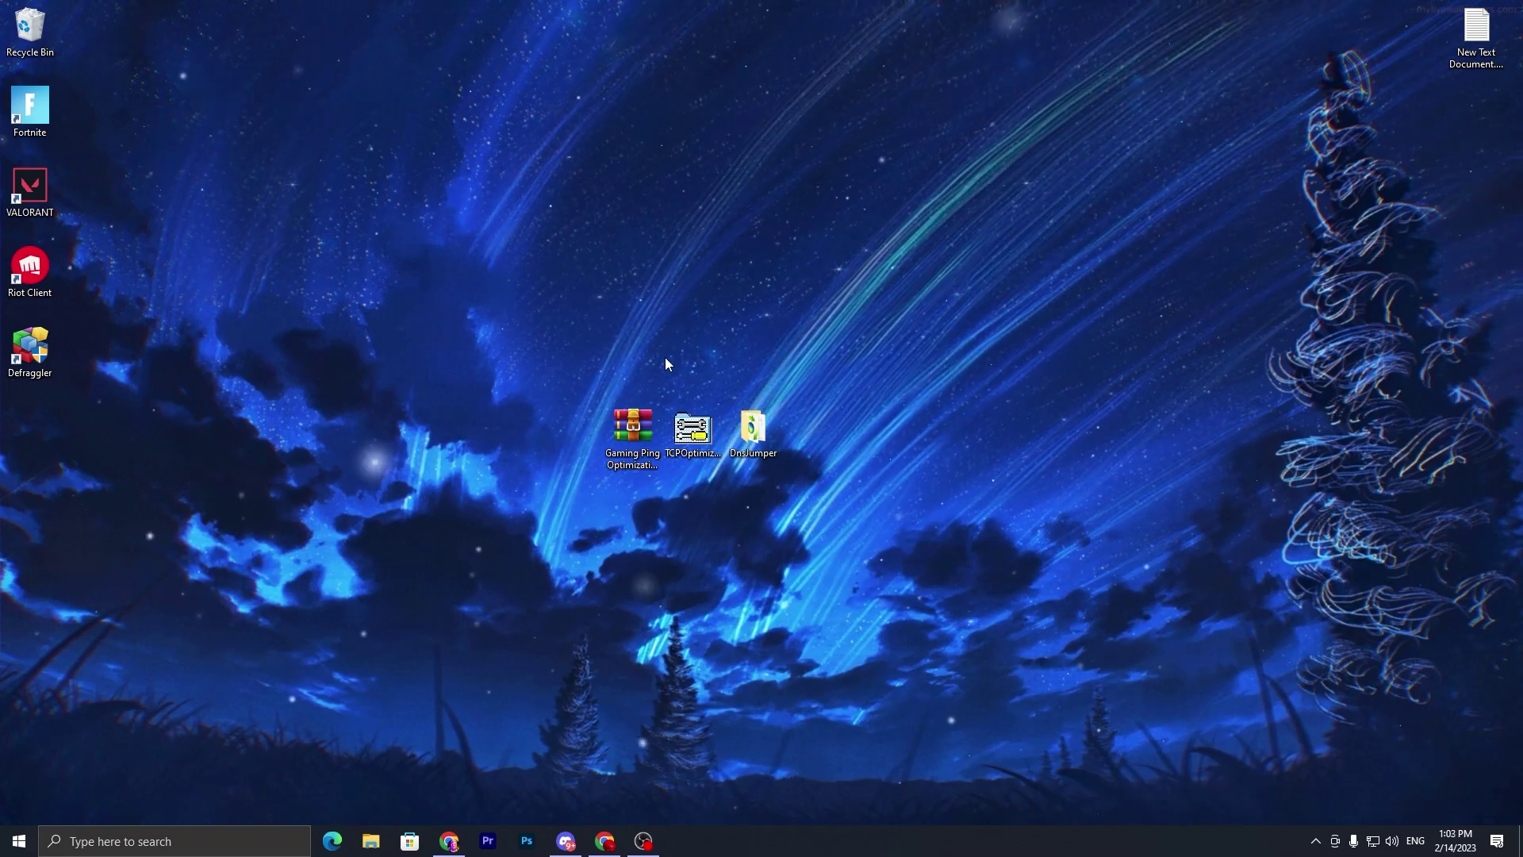
Step: Launch TCPOptimizer from the desktop and allow it to make changes to the device
right_click(696, 434)
click(714, 418)
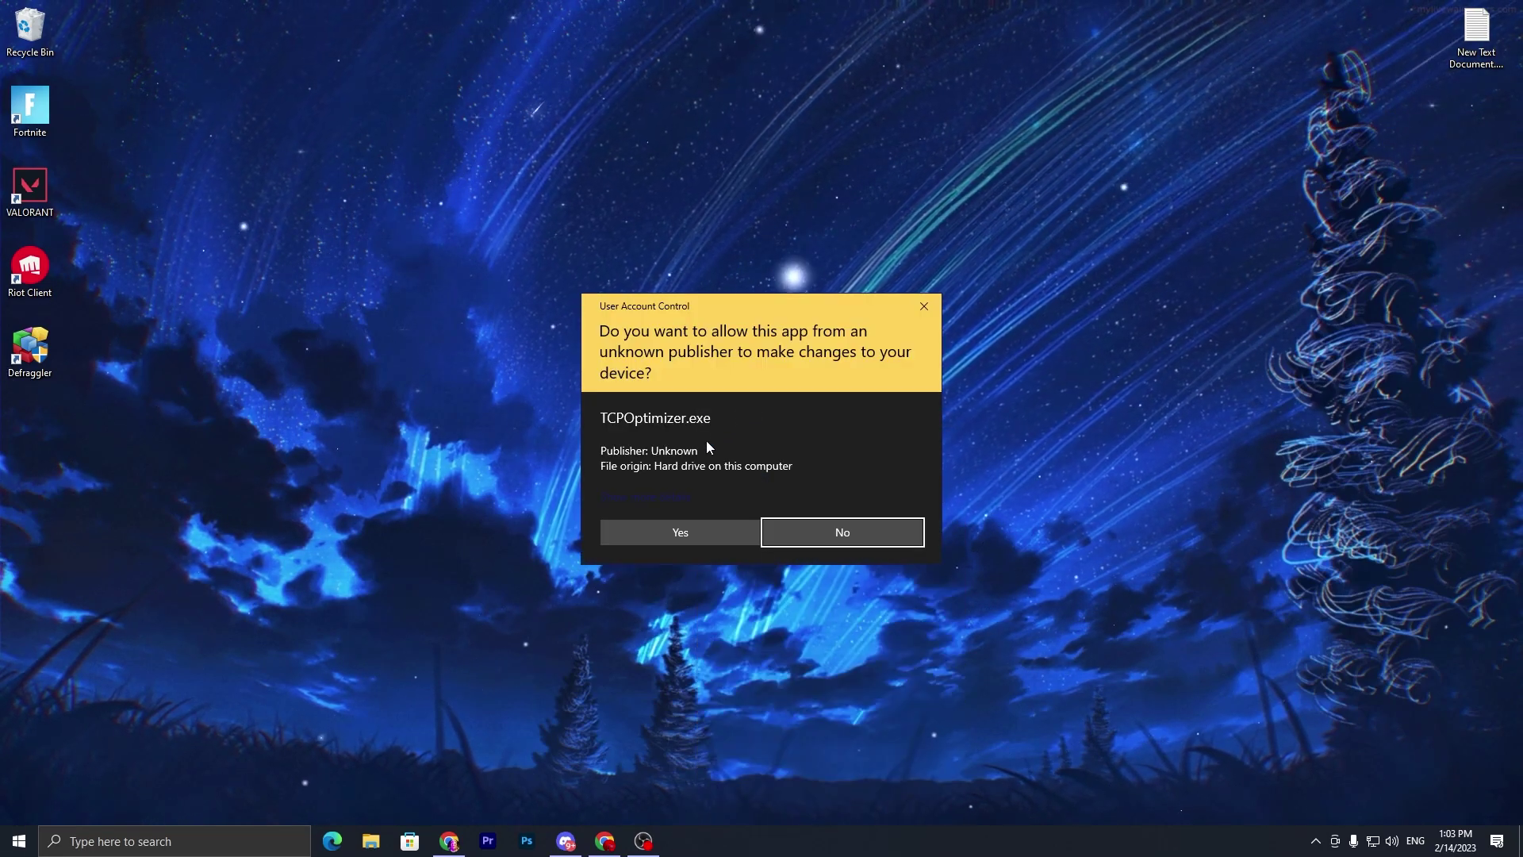
click(669, 540)
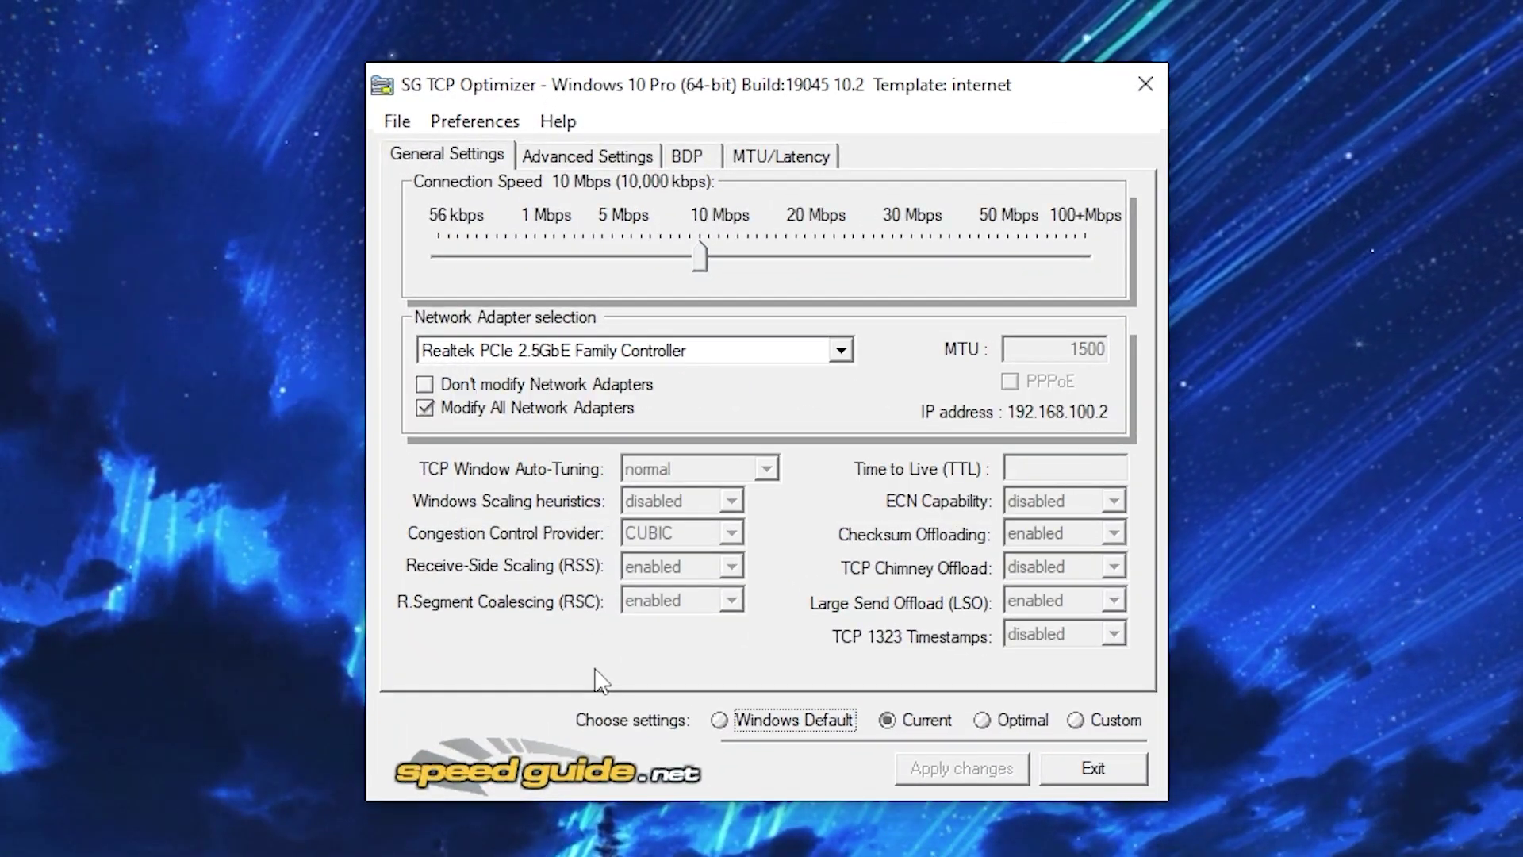
Step: Set the connection speed to 100 Mbps and enable Custom settings for the Realtek PCIe 2.5GbE Family Controller adapter
click(462, 153)
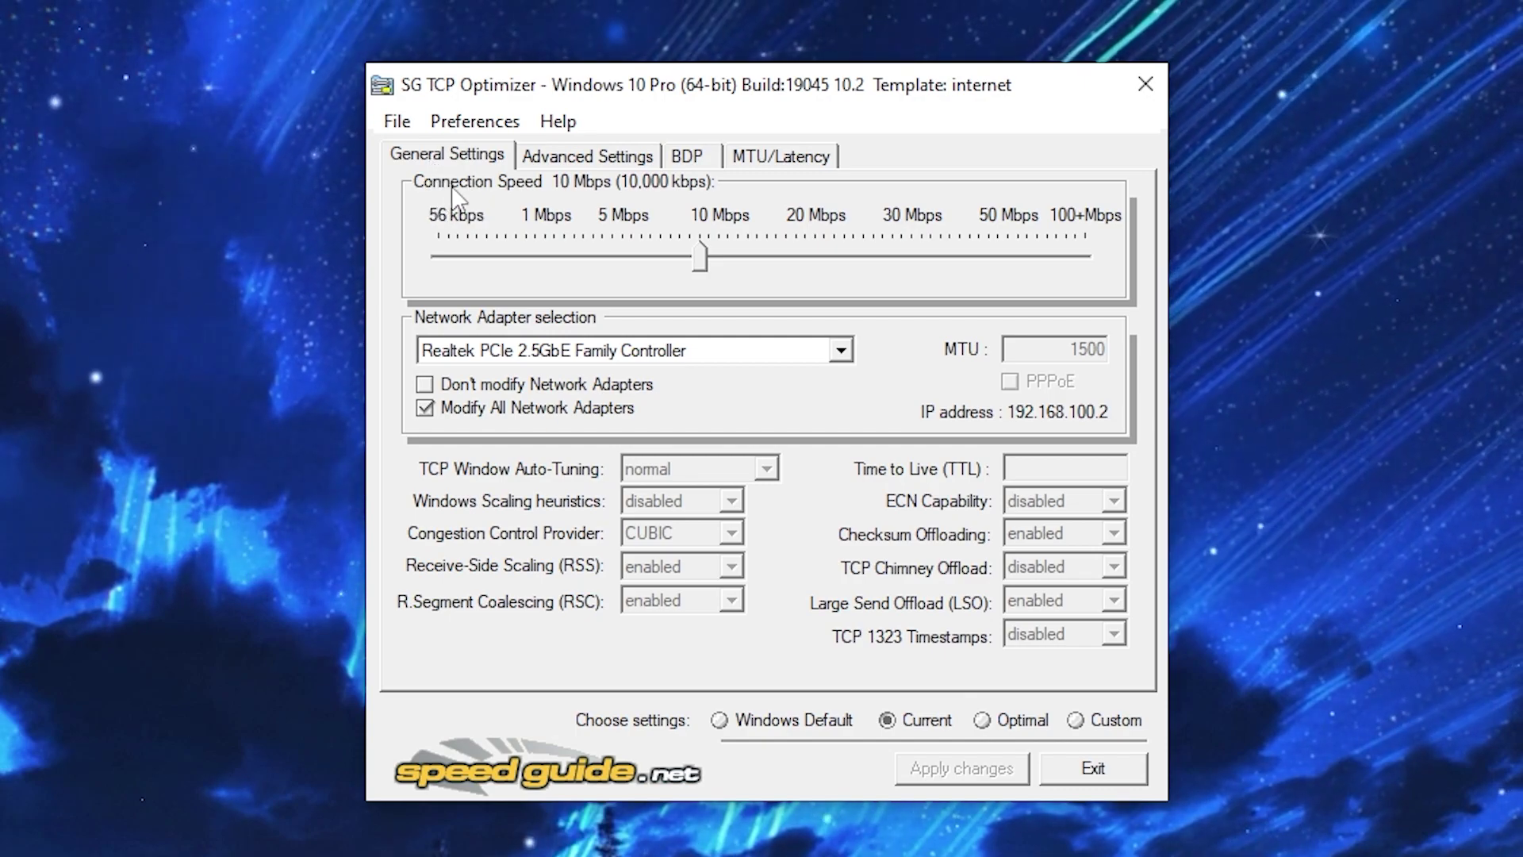
drag(700, 255, 1088, 262)
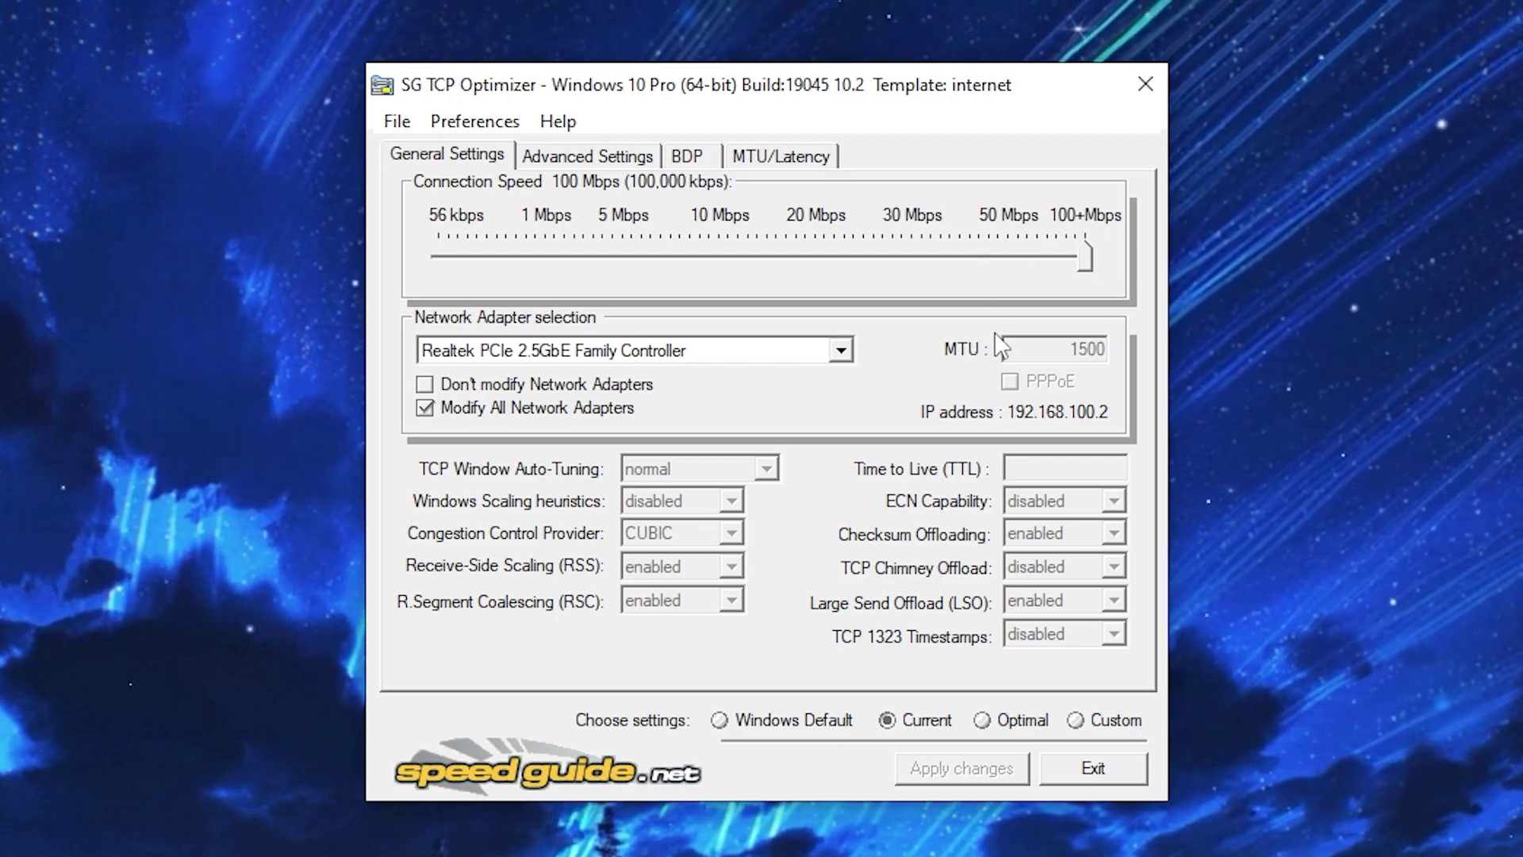
click(1080, 722)
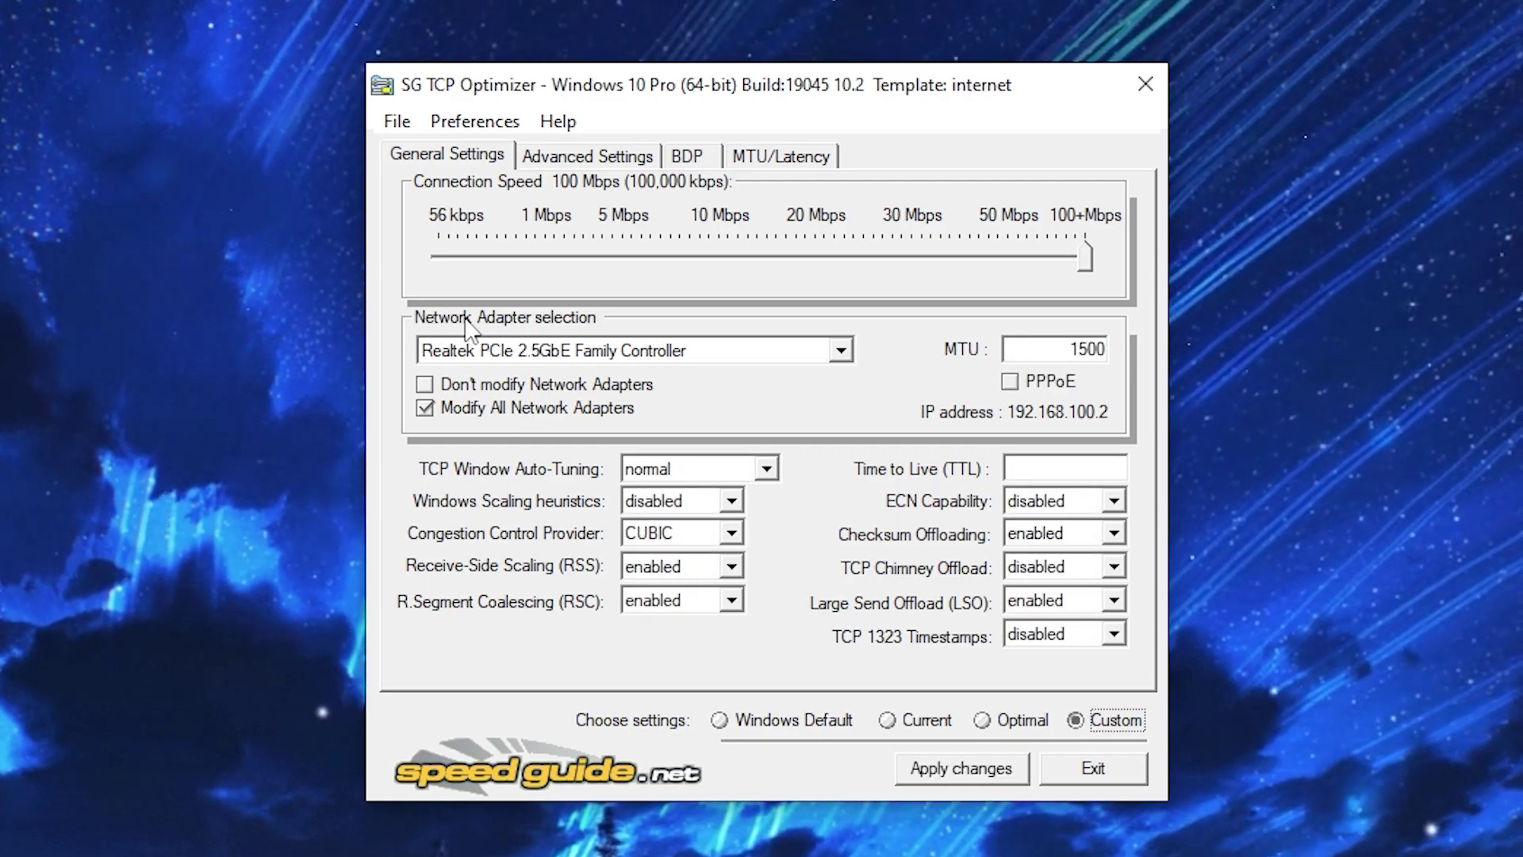
click(841, 351)
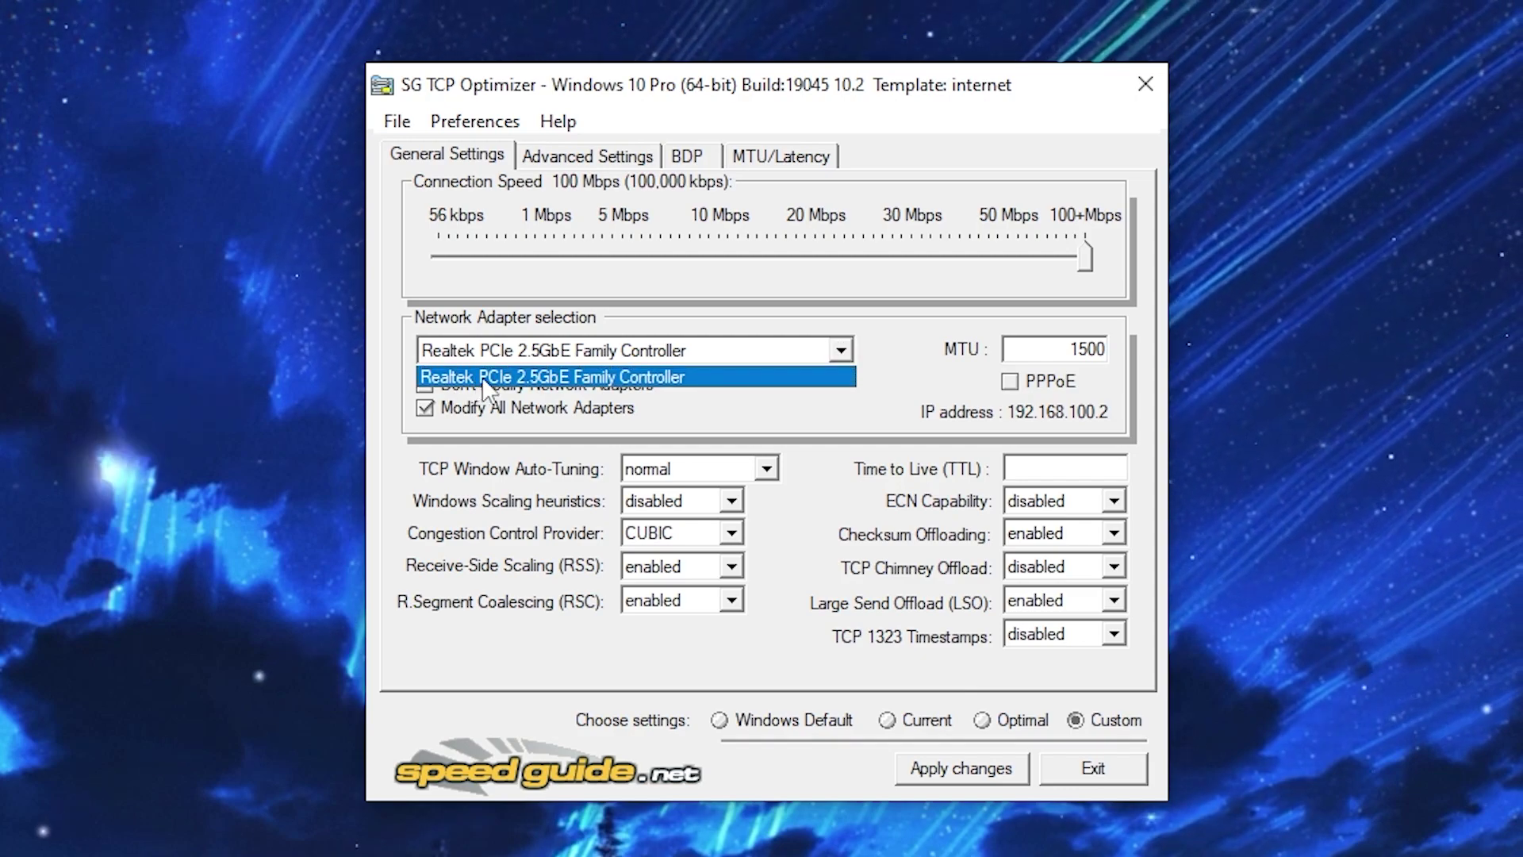
click(501, 377)
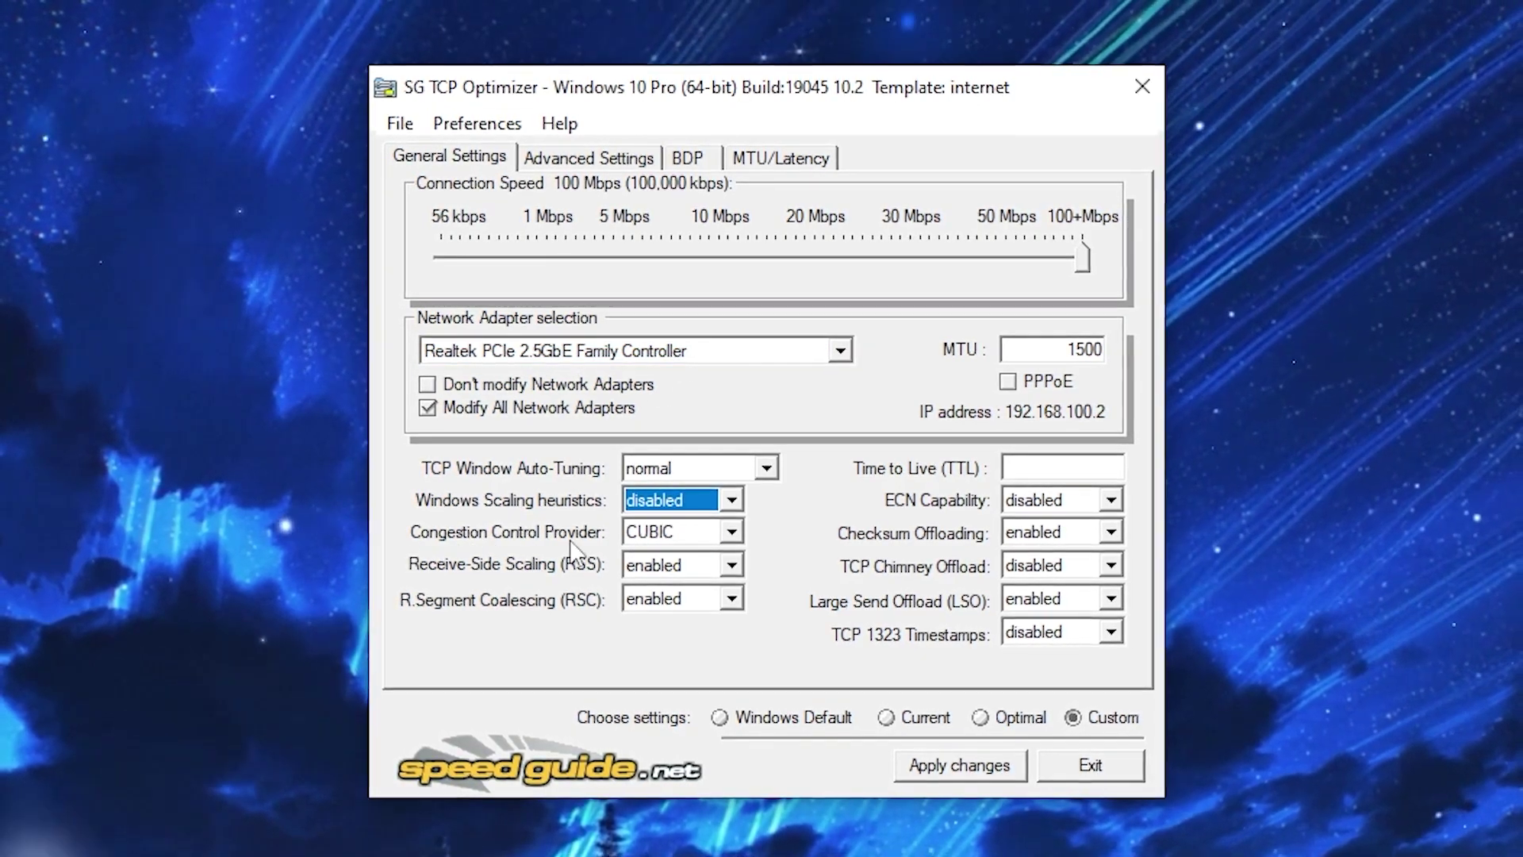
Step: Set Congestion Control Provider to ctcp with Checksum Offloading enabled, and apply the changes without rebooting
click(729, 531)
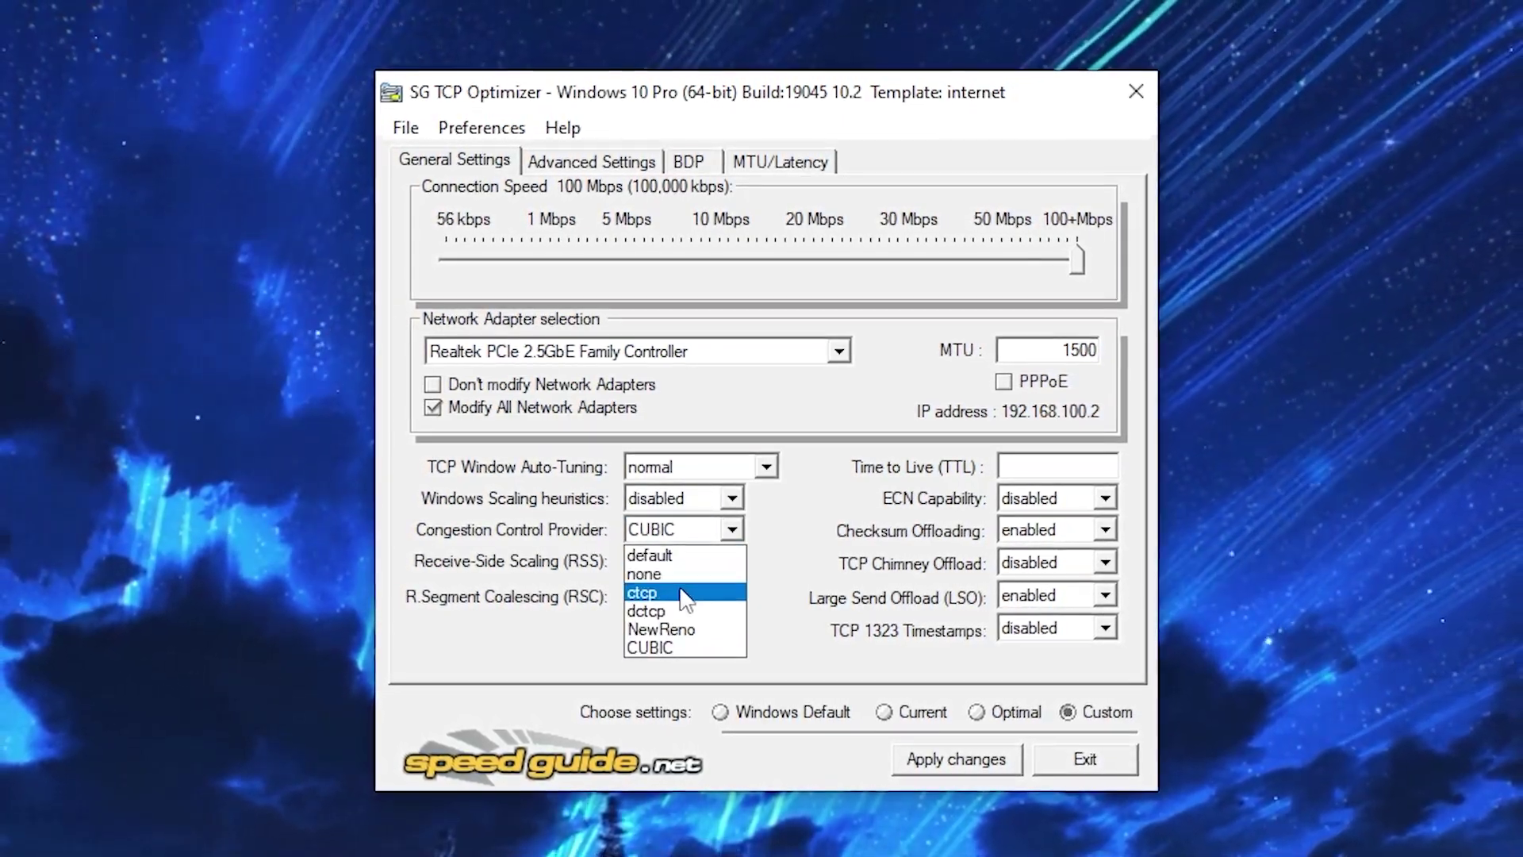
click(673, 592)
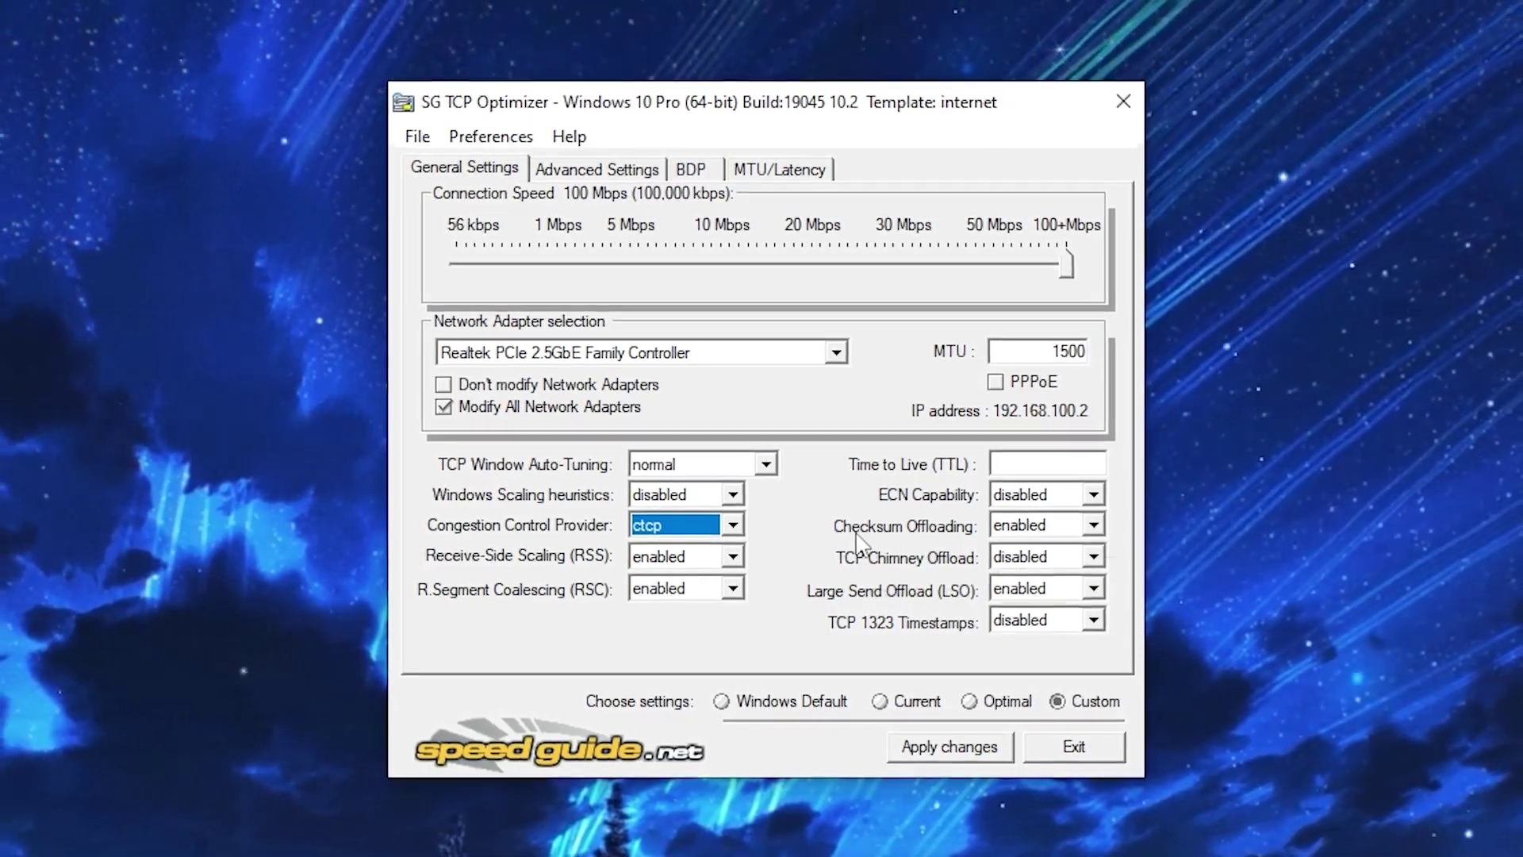
click(1023, 556)
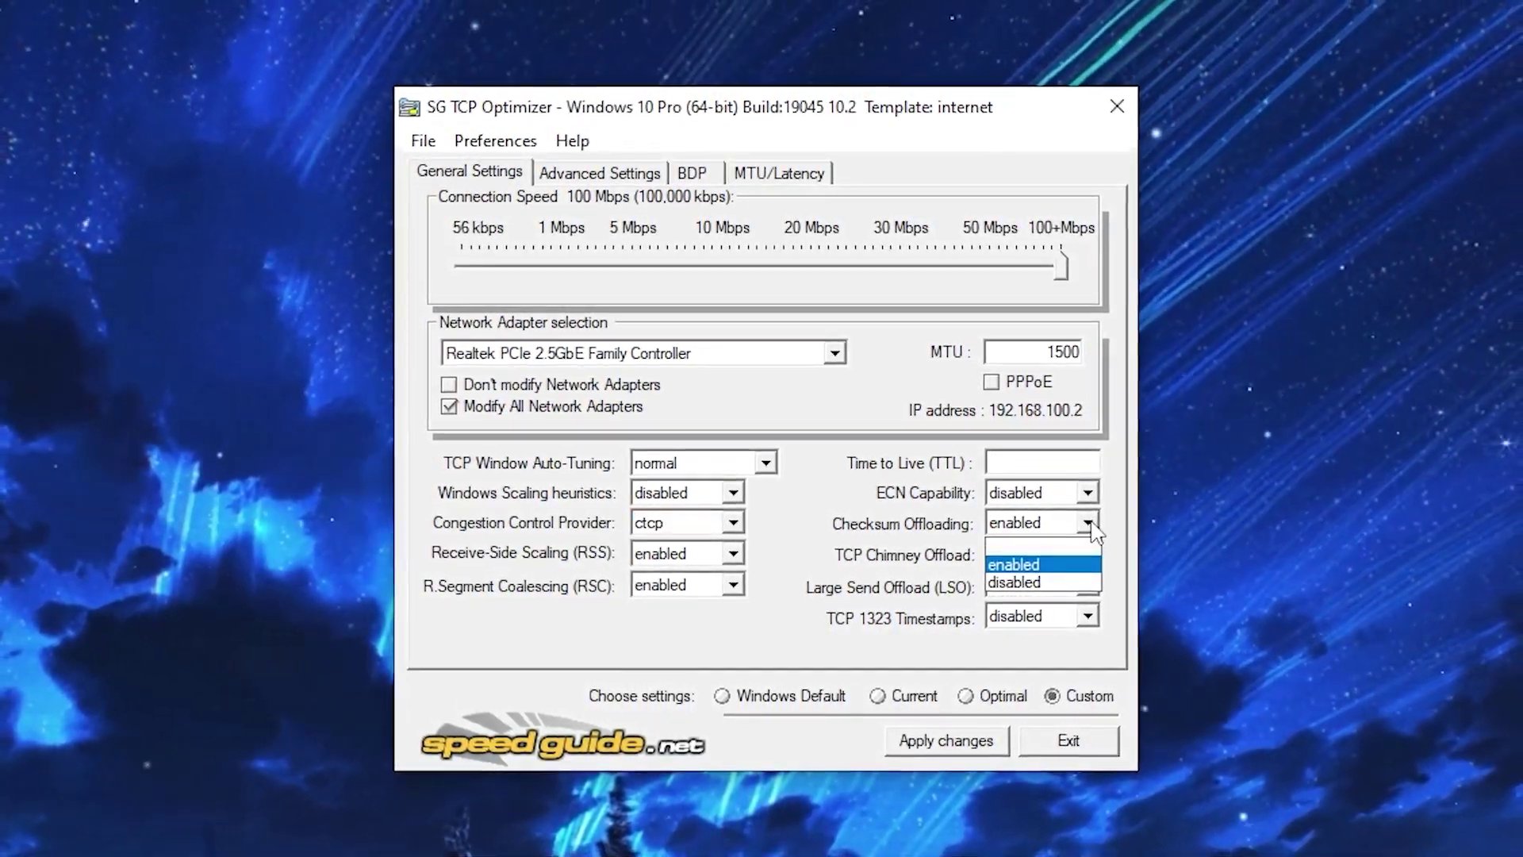
click(1014, 581)
click(933, 740)
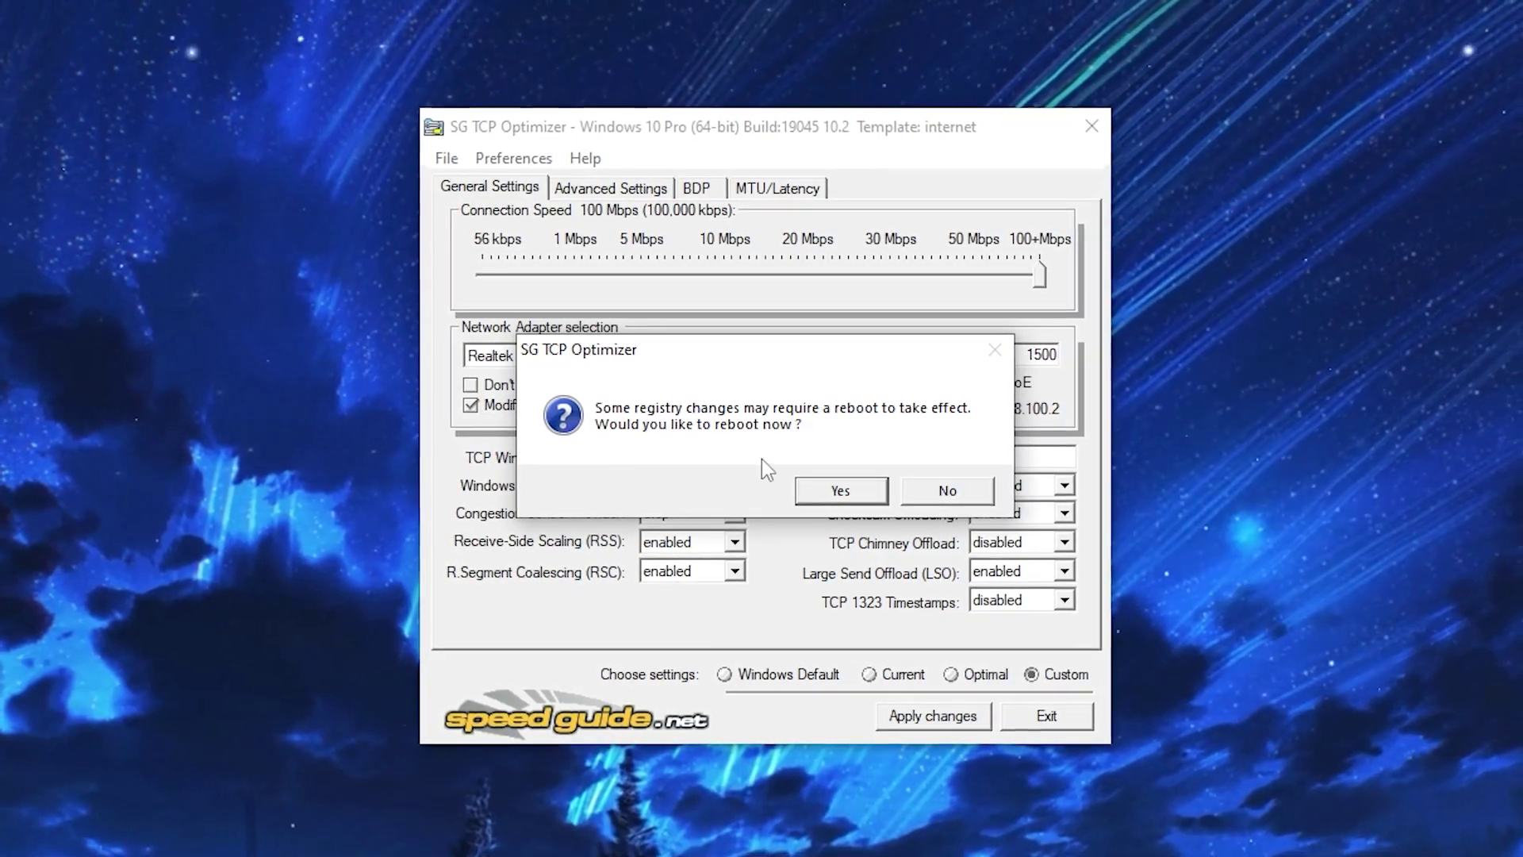
click(986, 501)
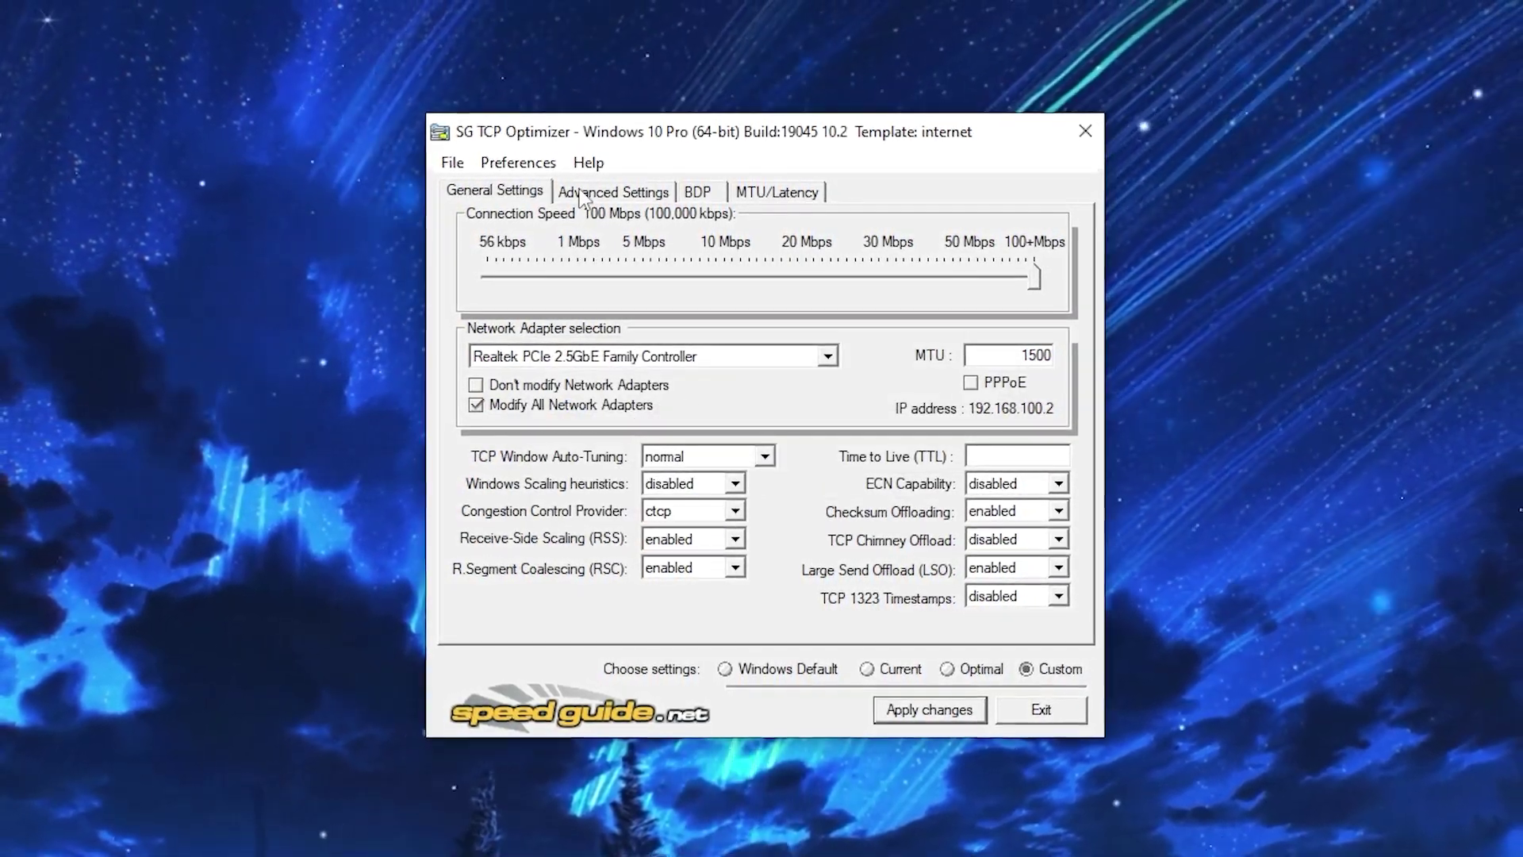
Step: In the advanced settings, select optimal: 10 for SystemResponsiveness and apply the changes with Backup enabled
click(583, 192)
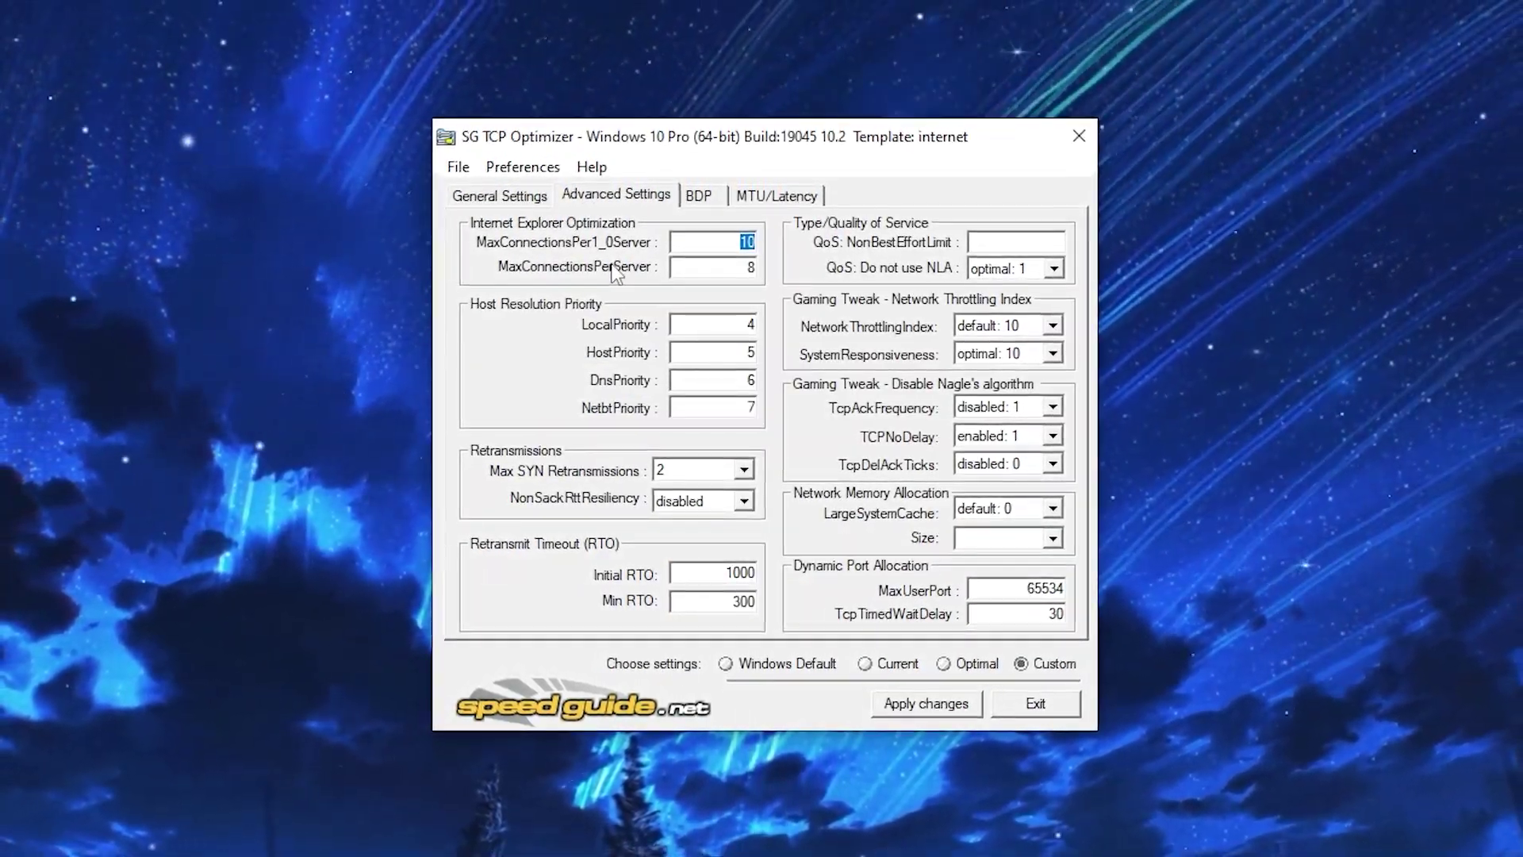
mouse_move(610, 269)
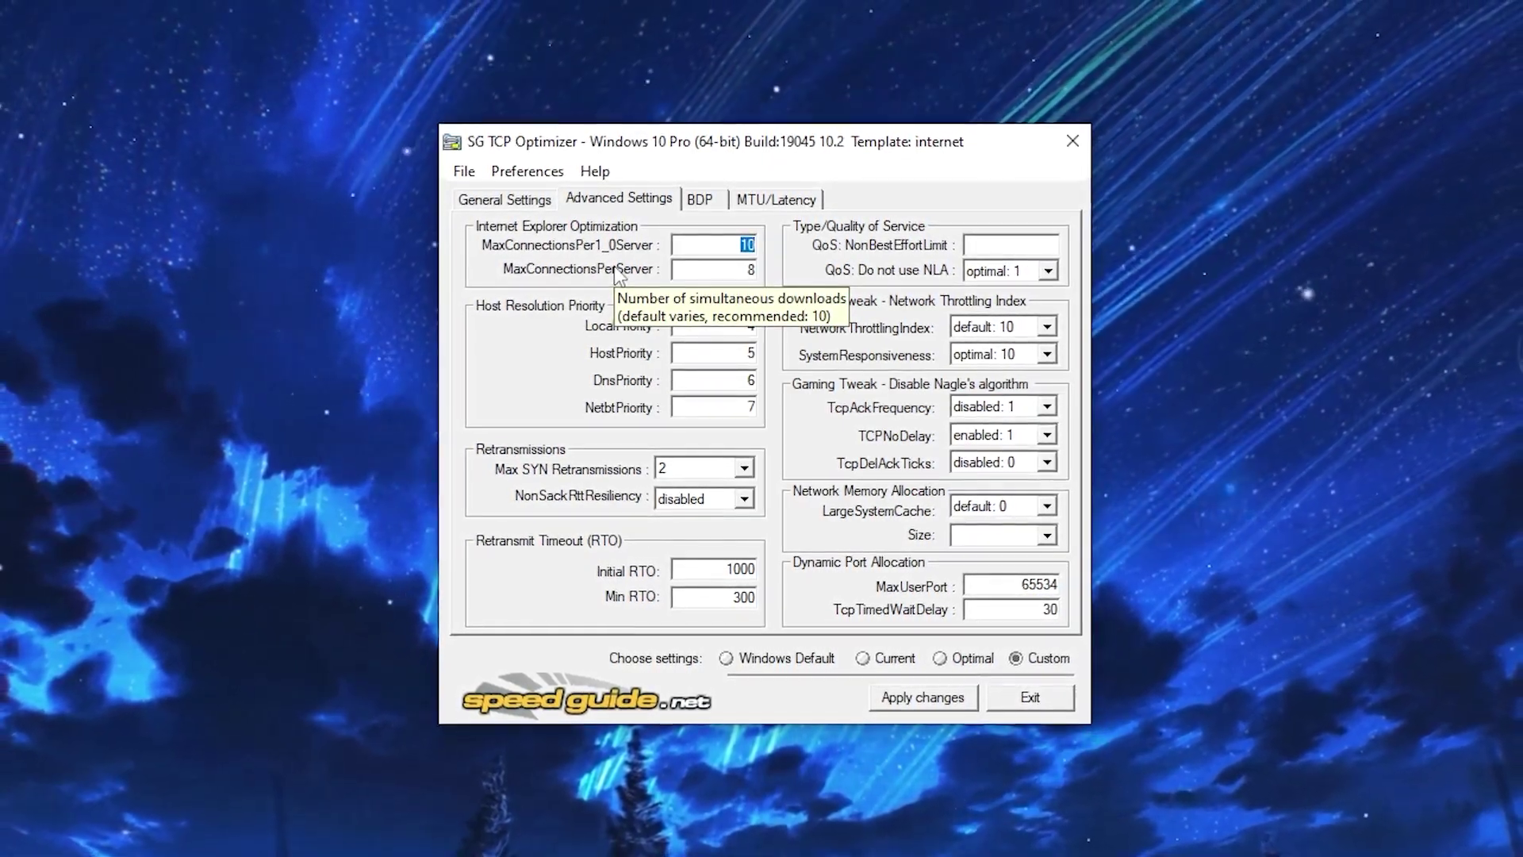
mouse_move(503, 249)
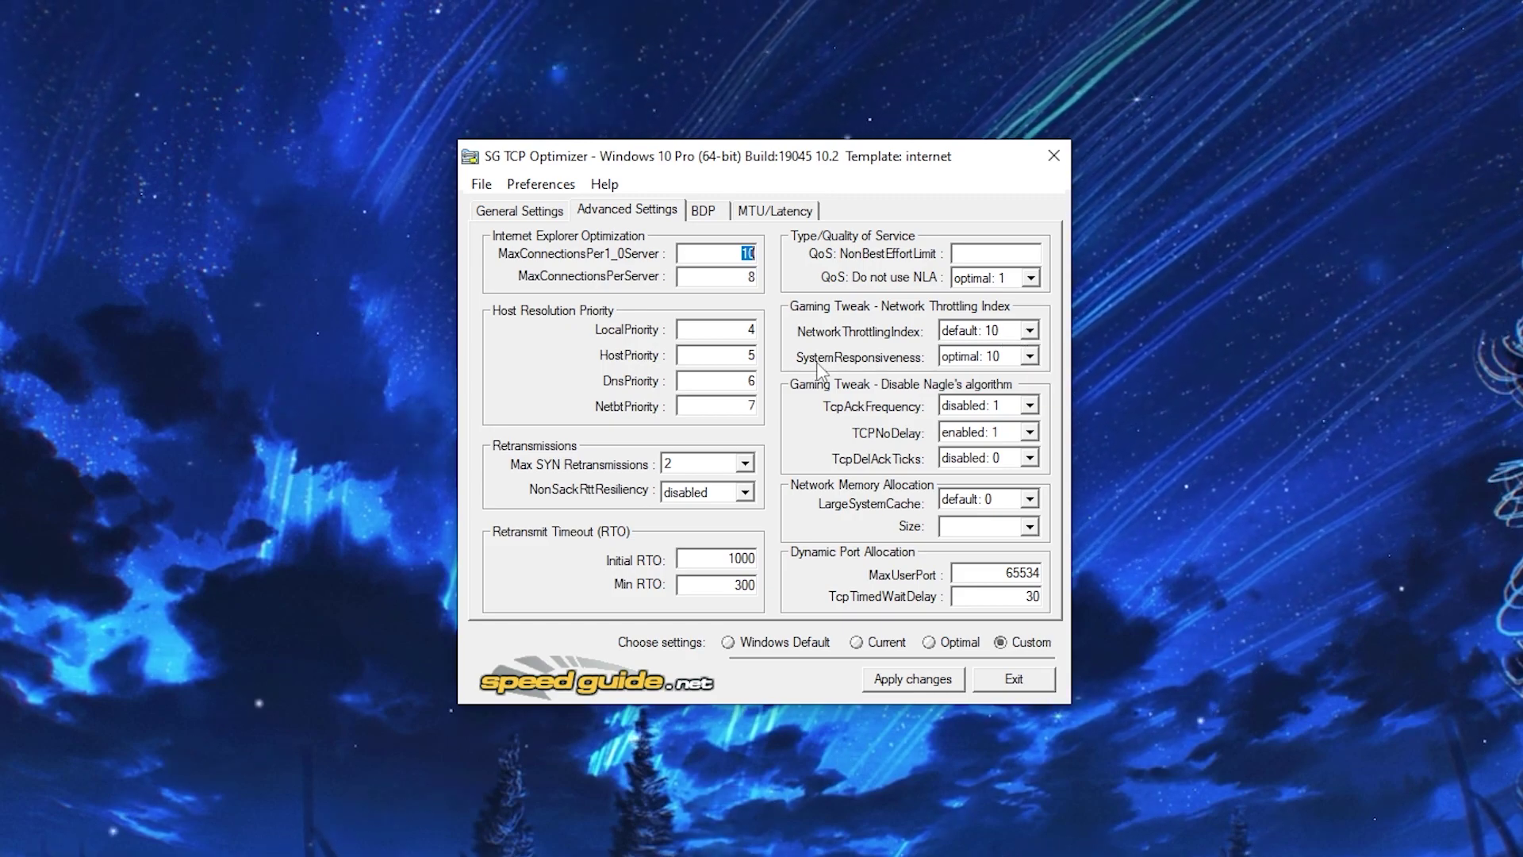
click(1029, 357)
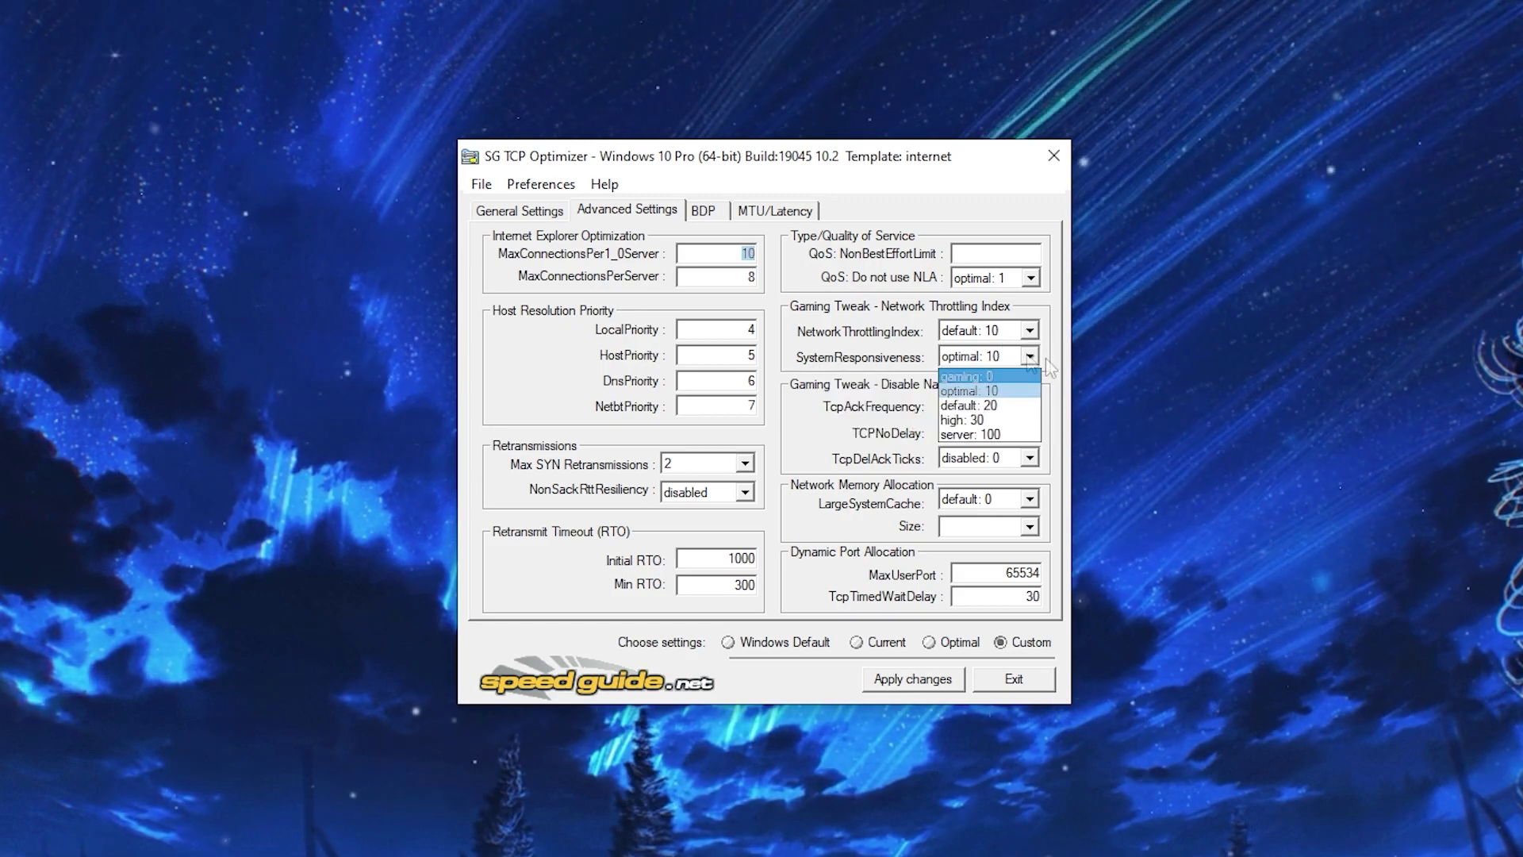
click(989, 392)
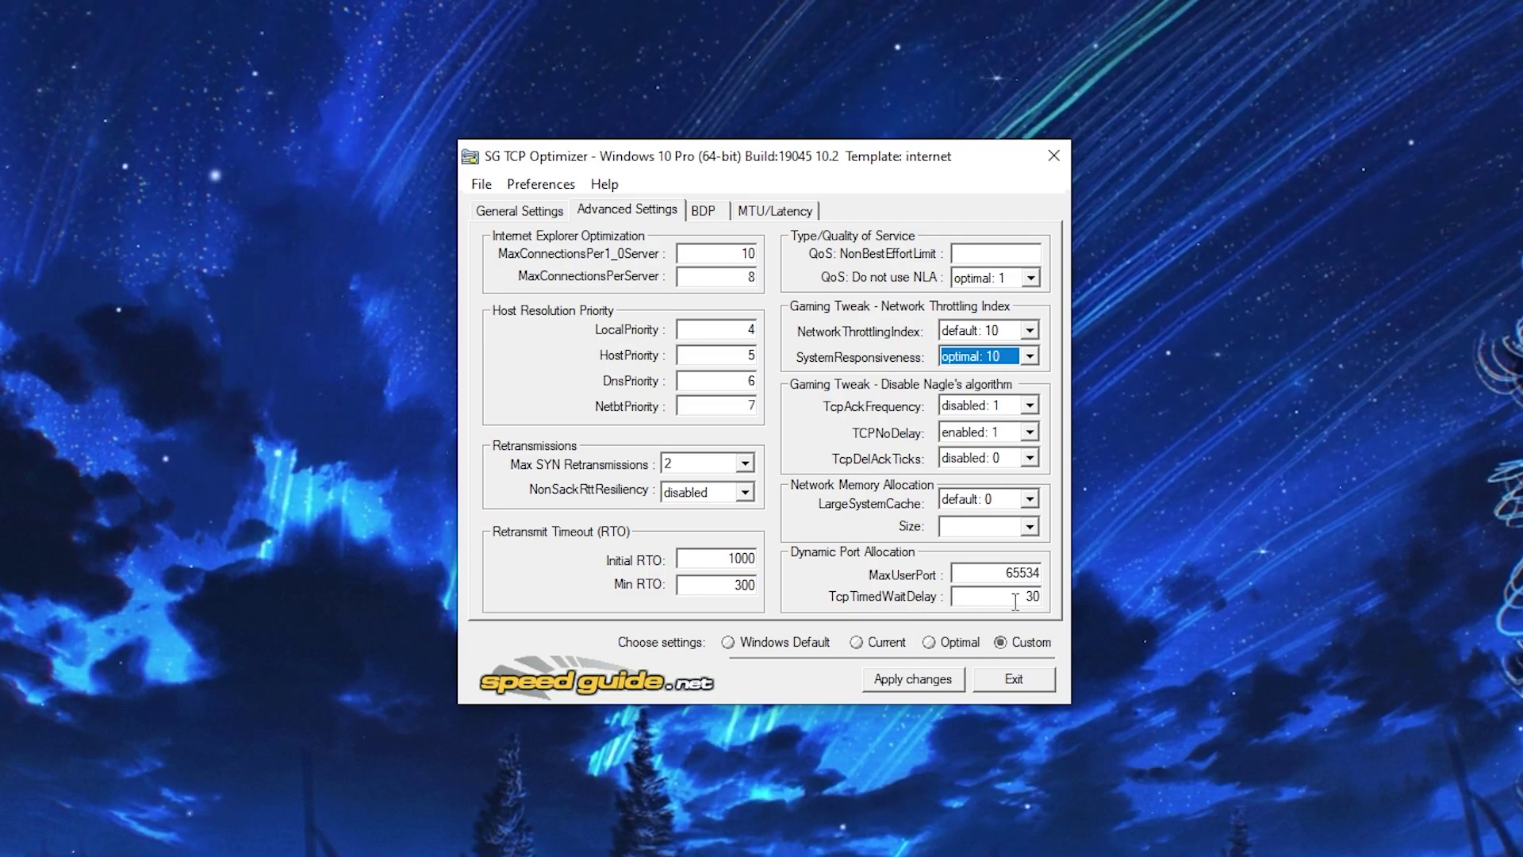
click(907, 684)
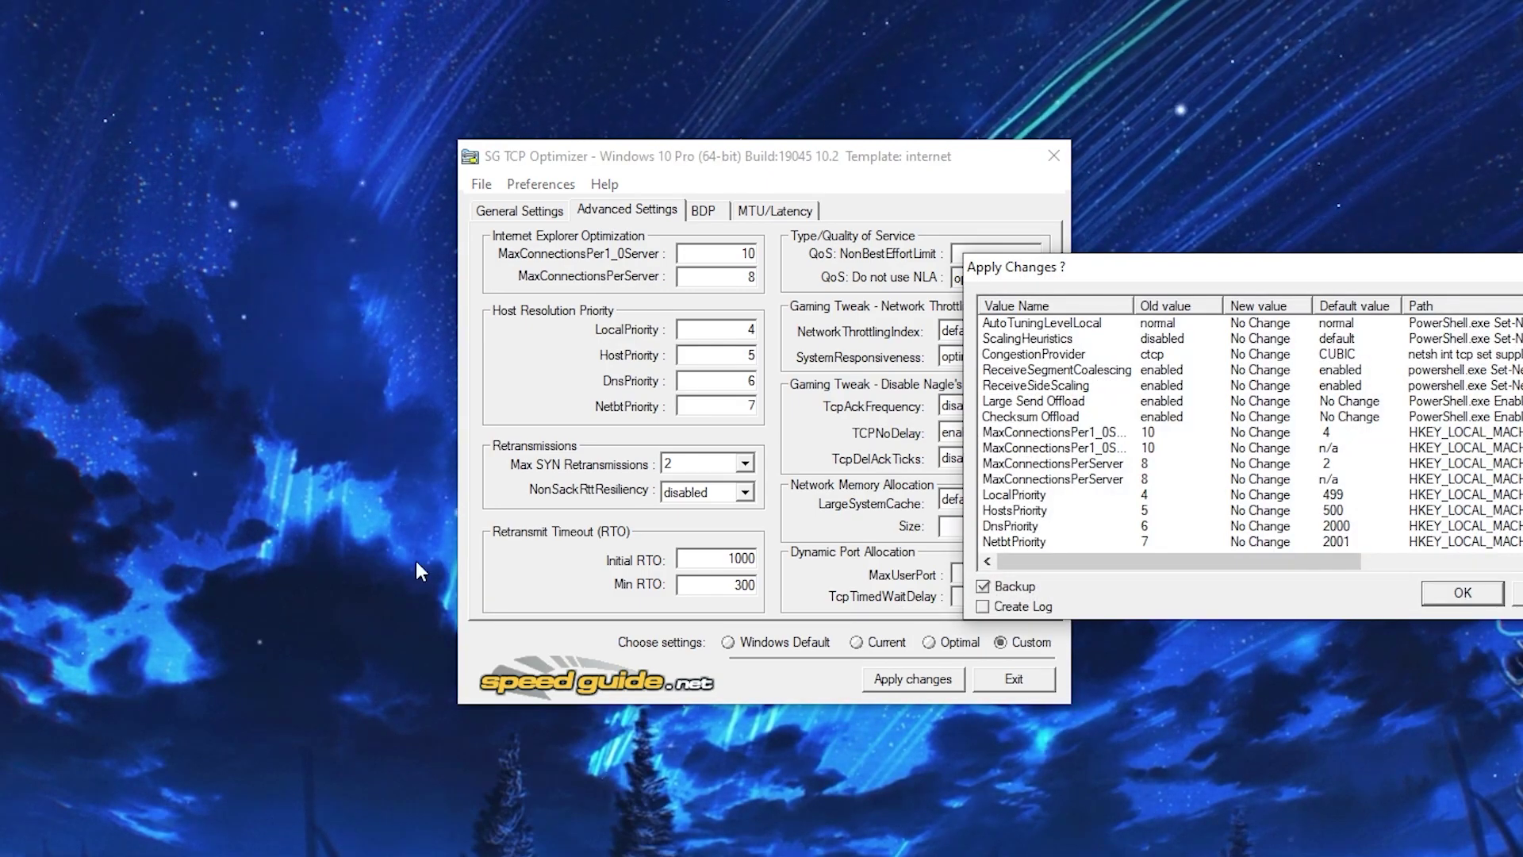
click(1468, 595)
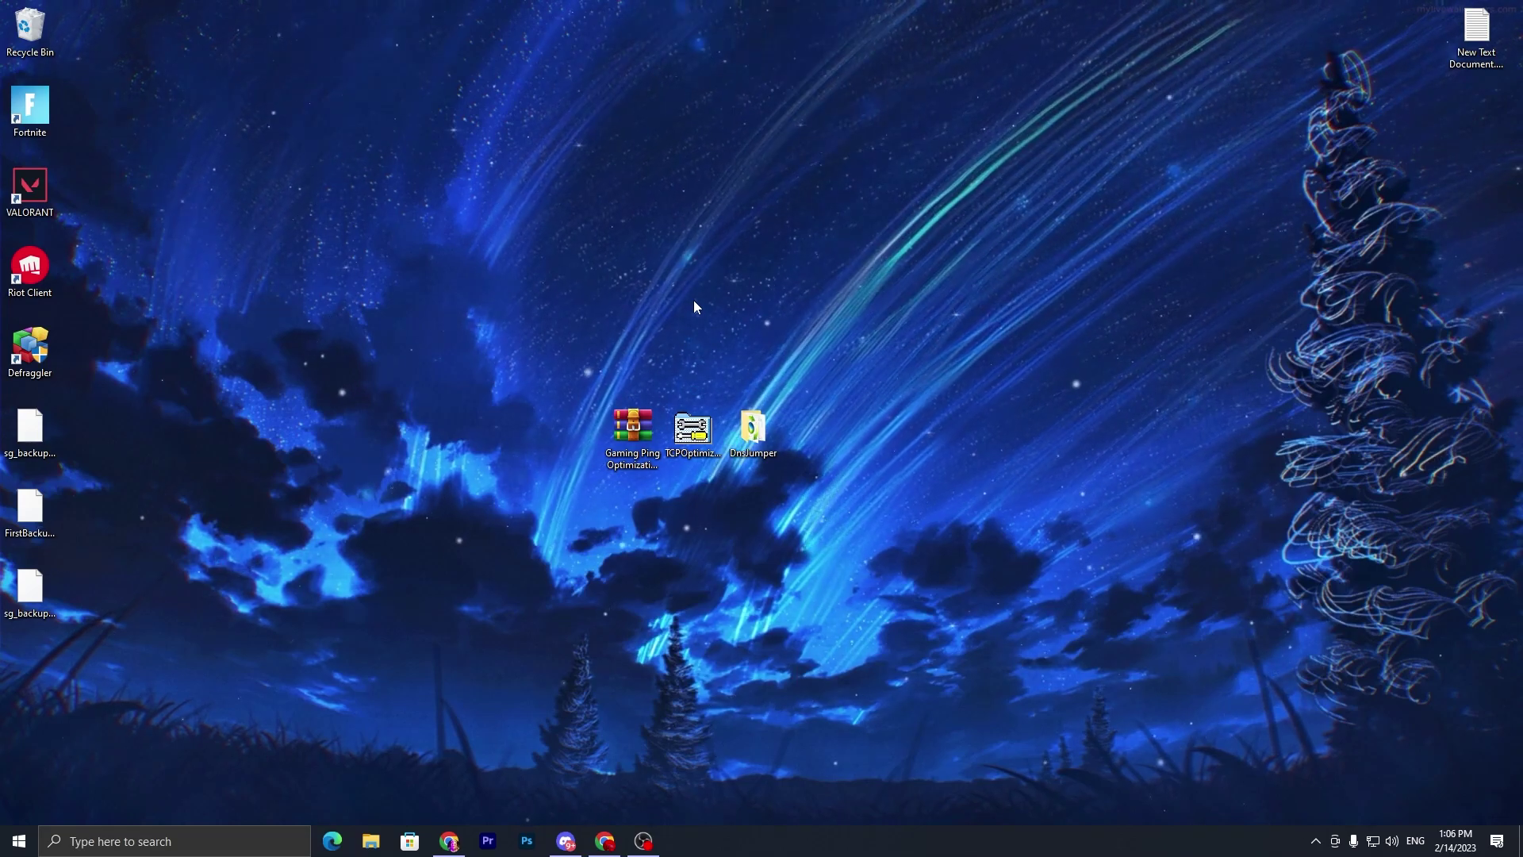
Step: Launch DnsJumper.exe from the desktop's DnsJumper folder, allow it to make changes, and minimize the folder window
double_click(752, 432)
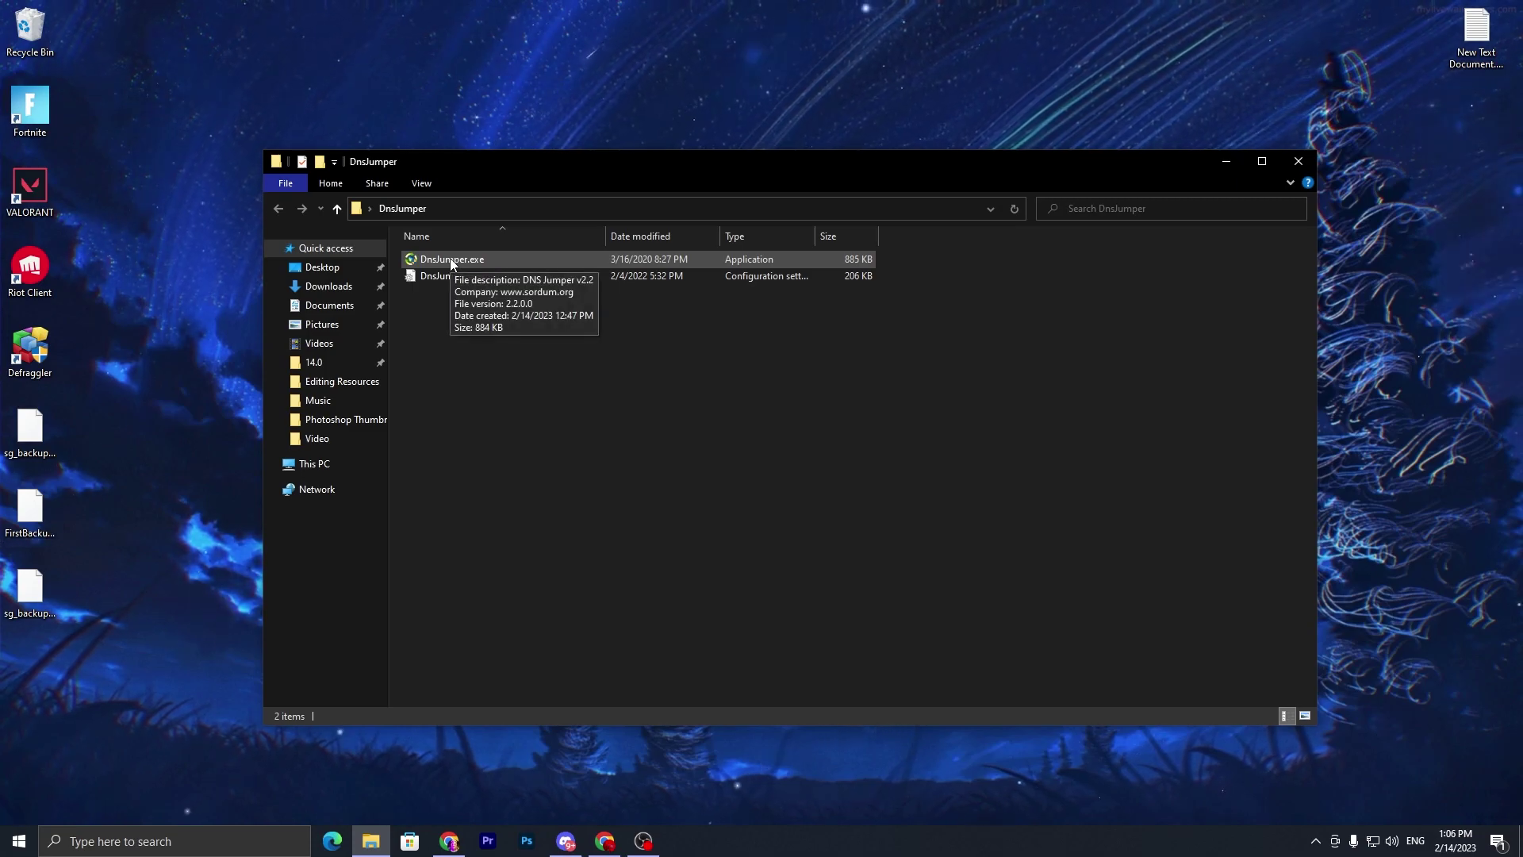
click(450, 262)
double_click(450, 262)
click(714, 571)
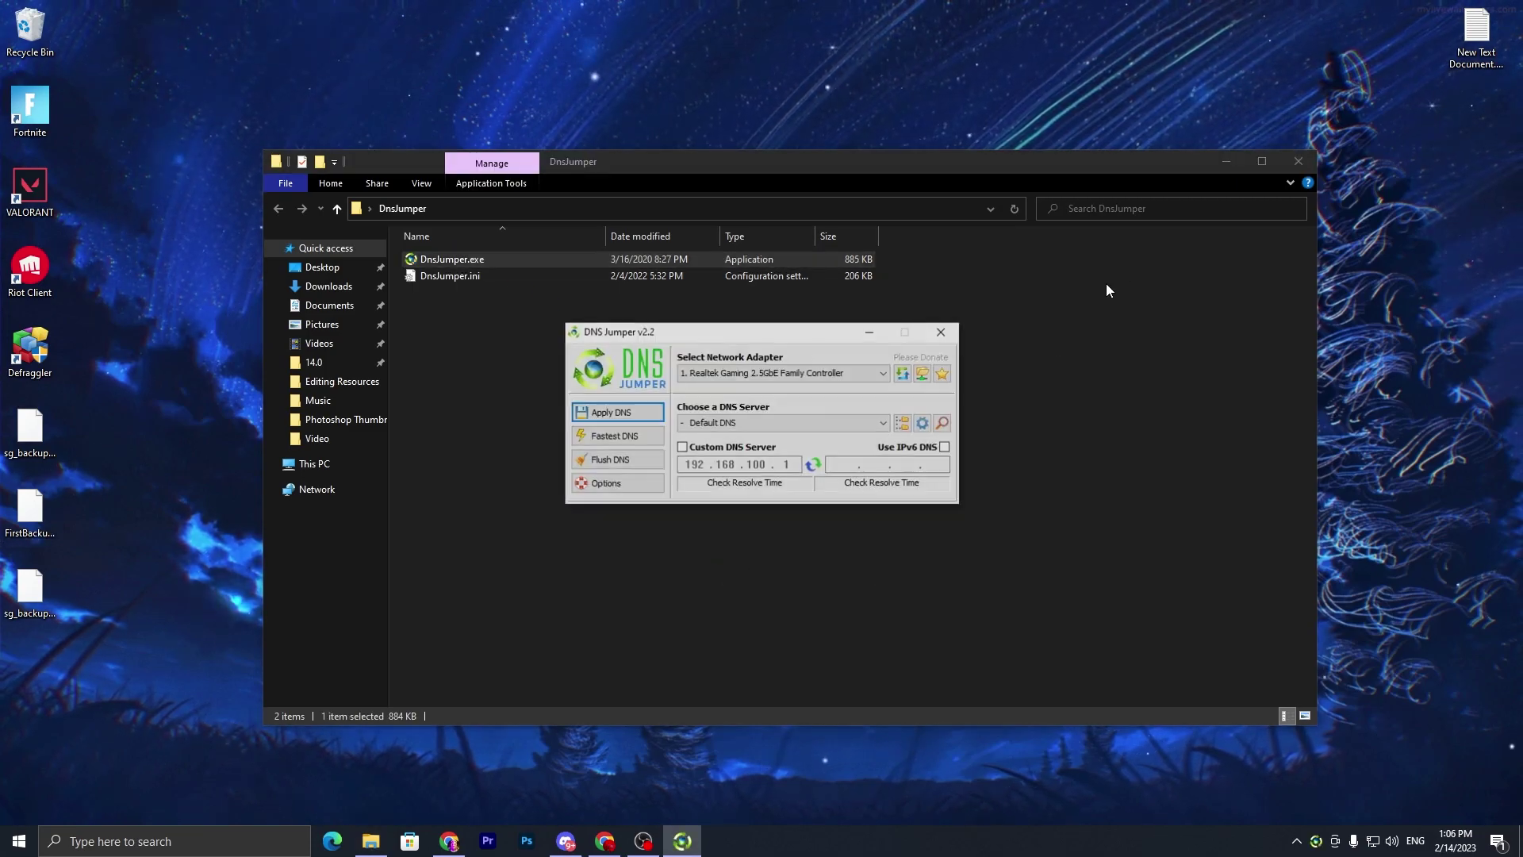
click(1226, 161)
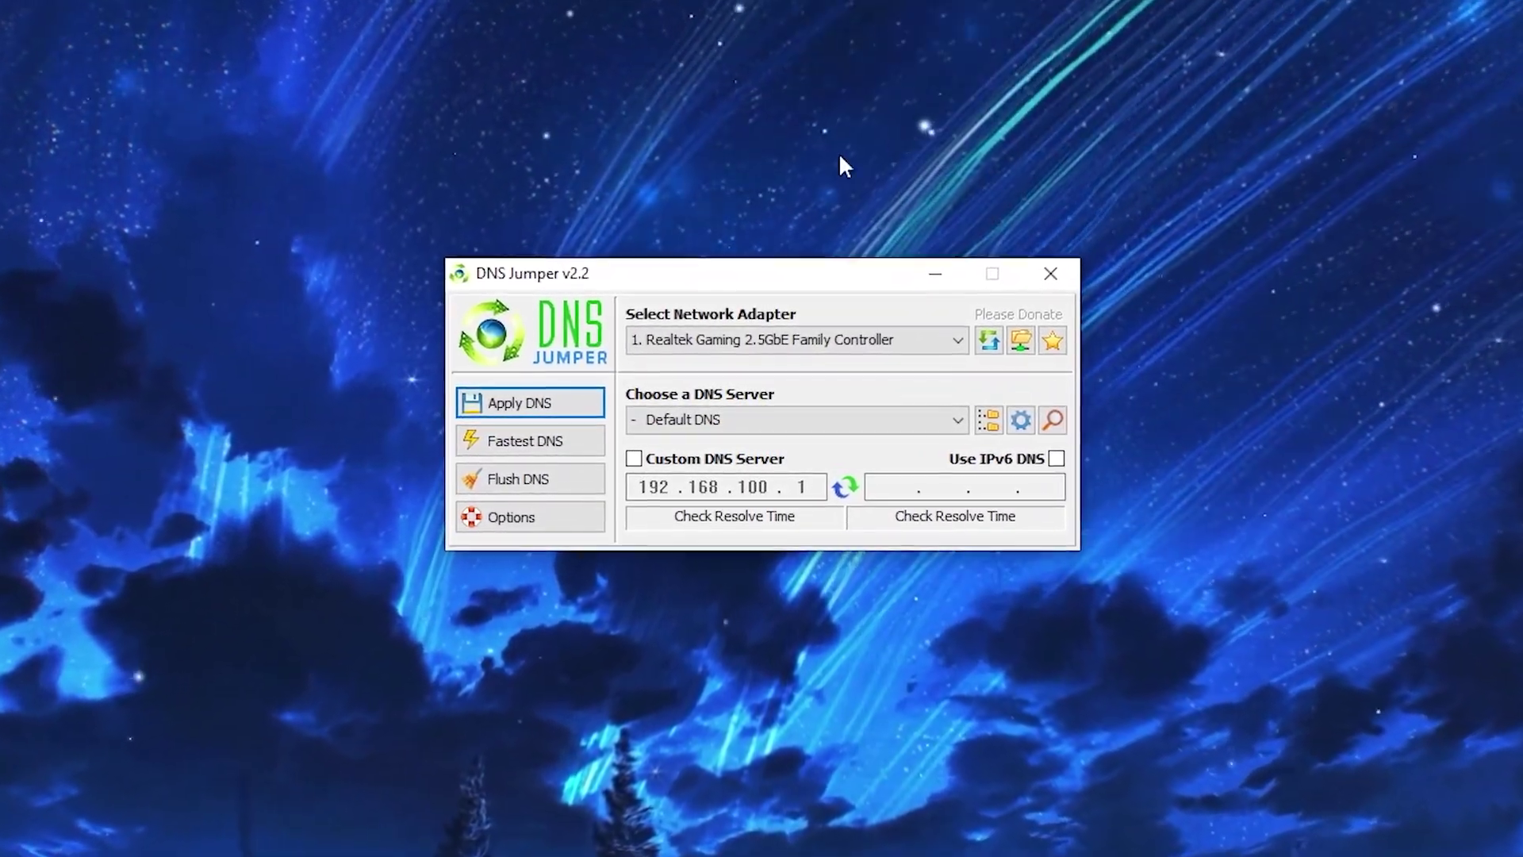
Step: Test all listed servers for the fastest DNS, apply Cloudflare (1.1.1.1 and 1.0.0.1), and close DNS Jumper
click(508, 440)
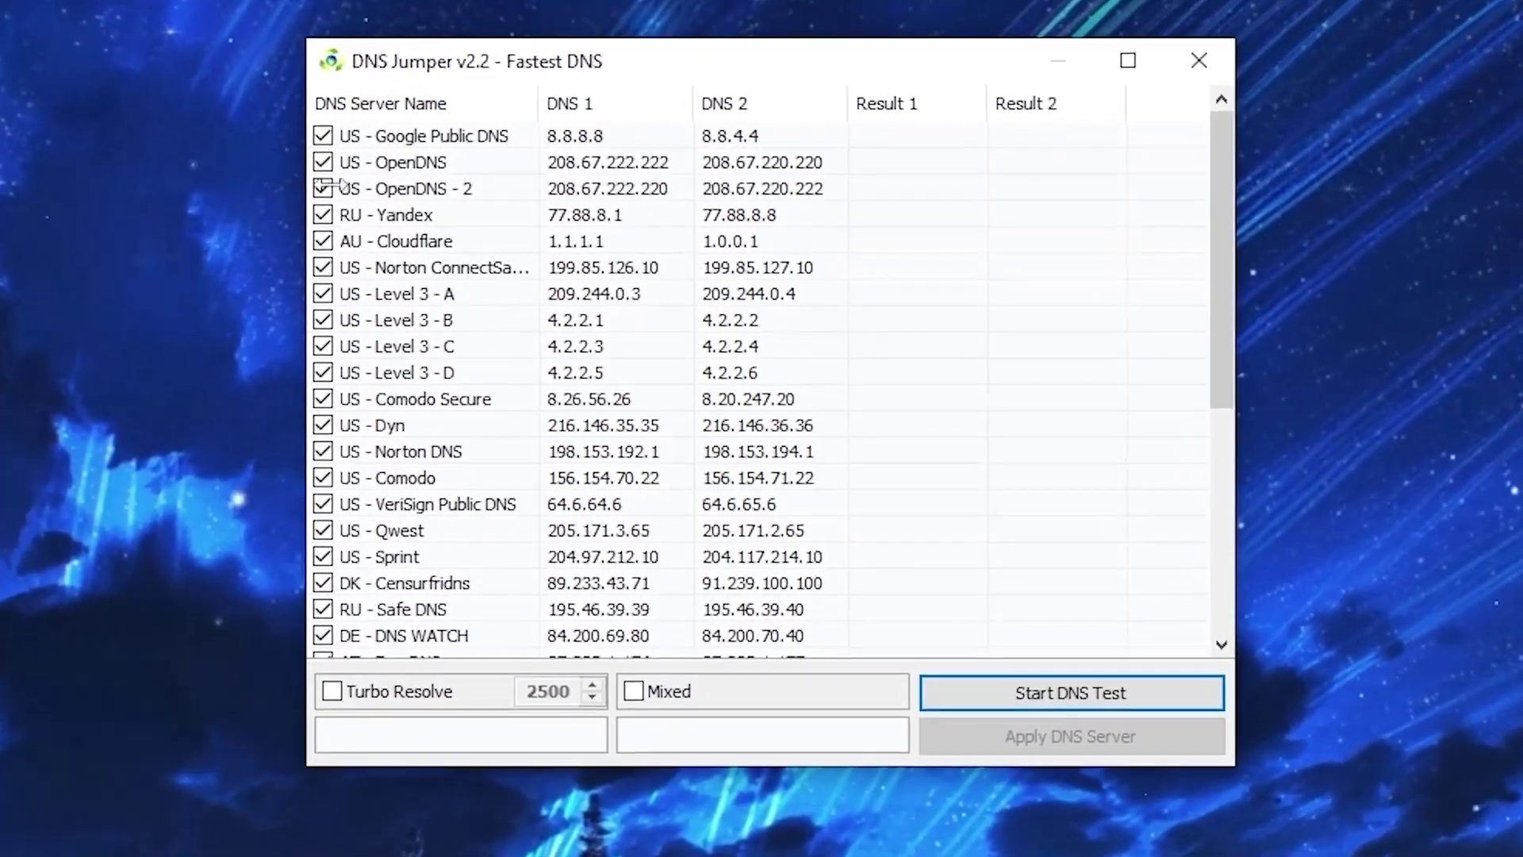
click(1067, 706)
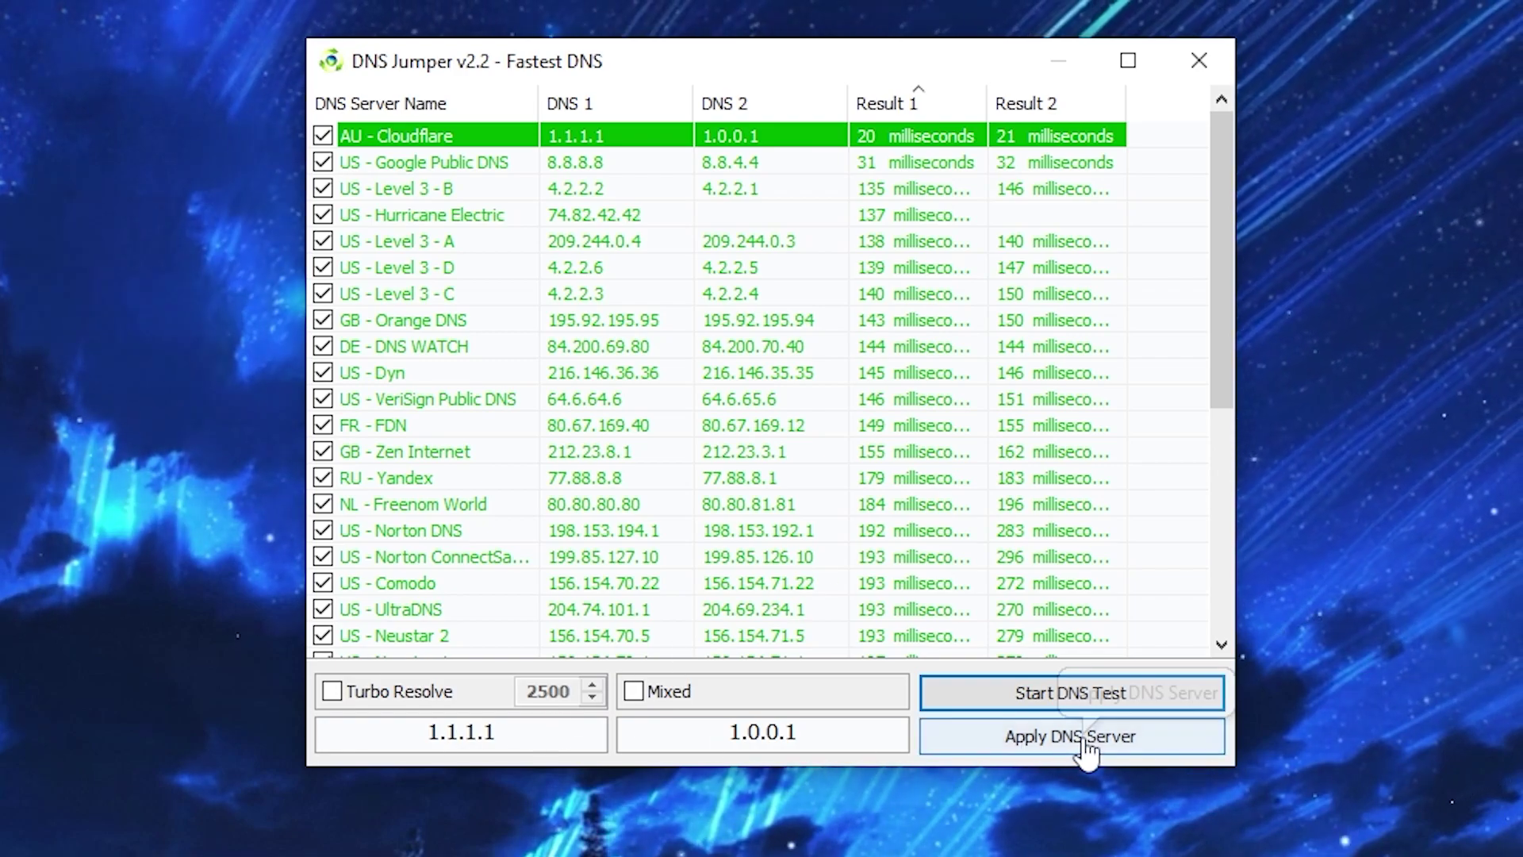
click(1062, 750)
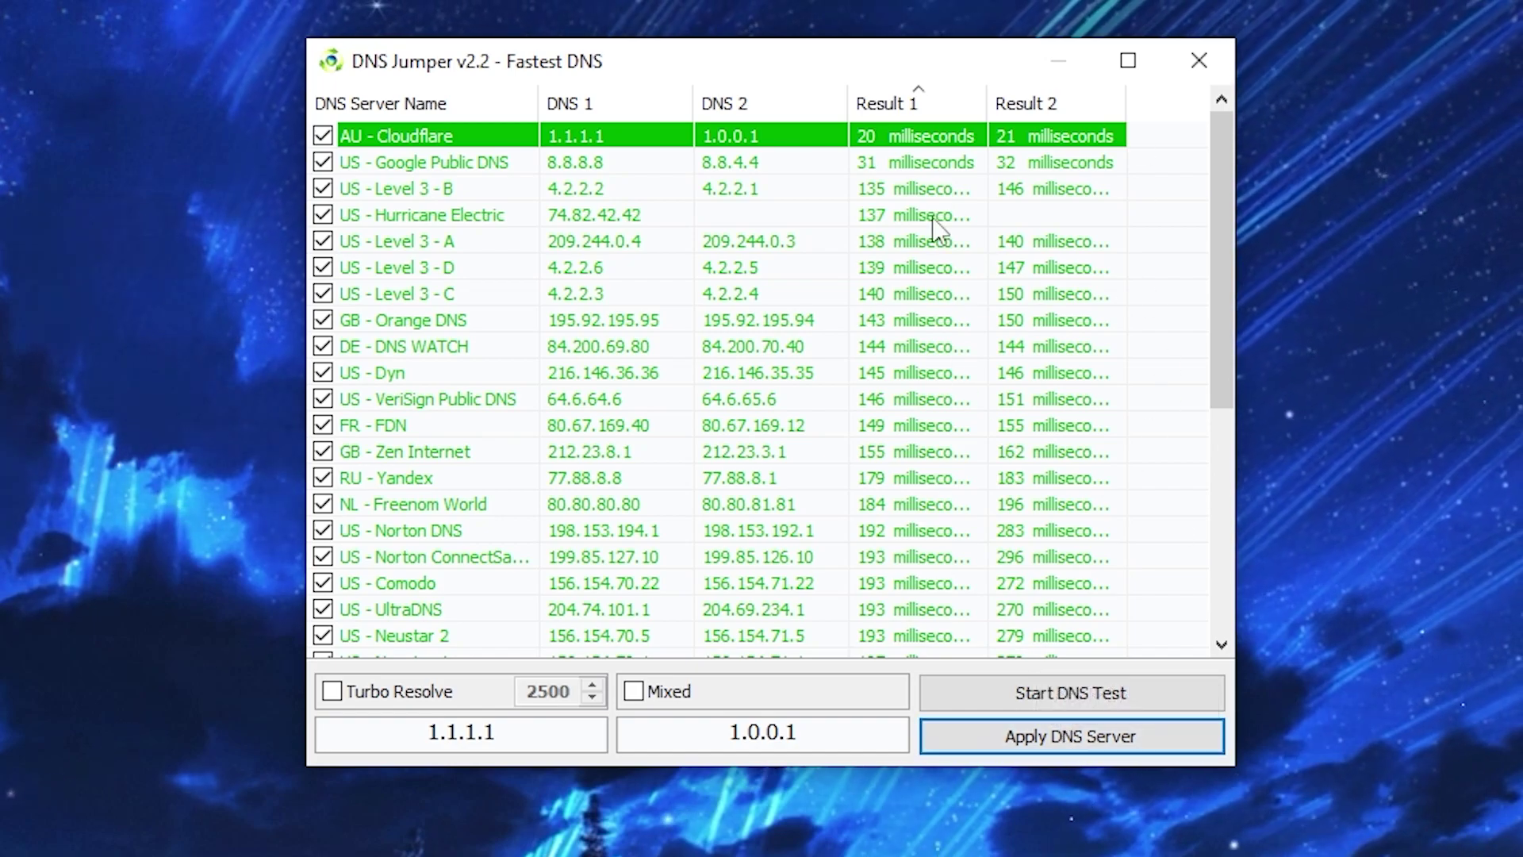
click(1224, 43)
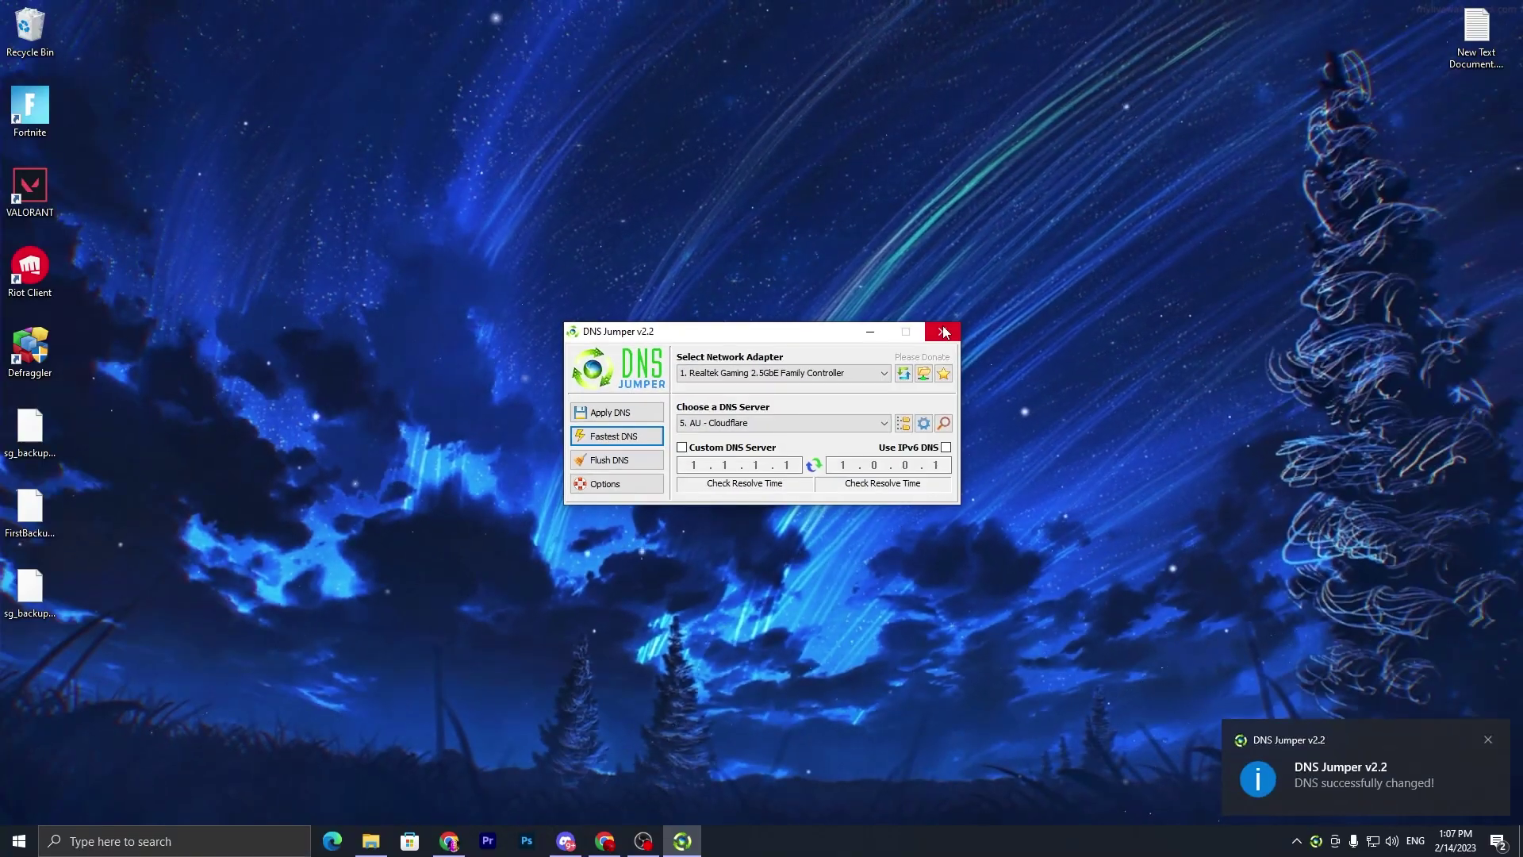
click(949, 332)
Step: Switch to Windows Settings and open the Ethernet adapter's properties through the Network & Internet adapter options
click(19, 840)
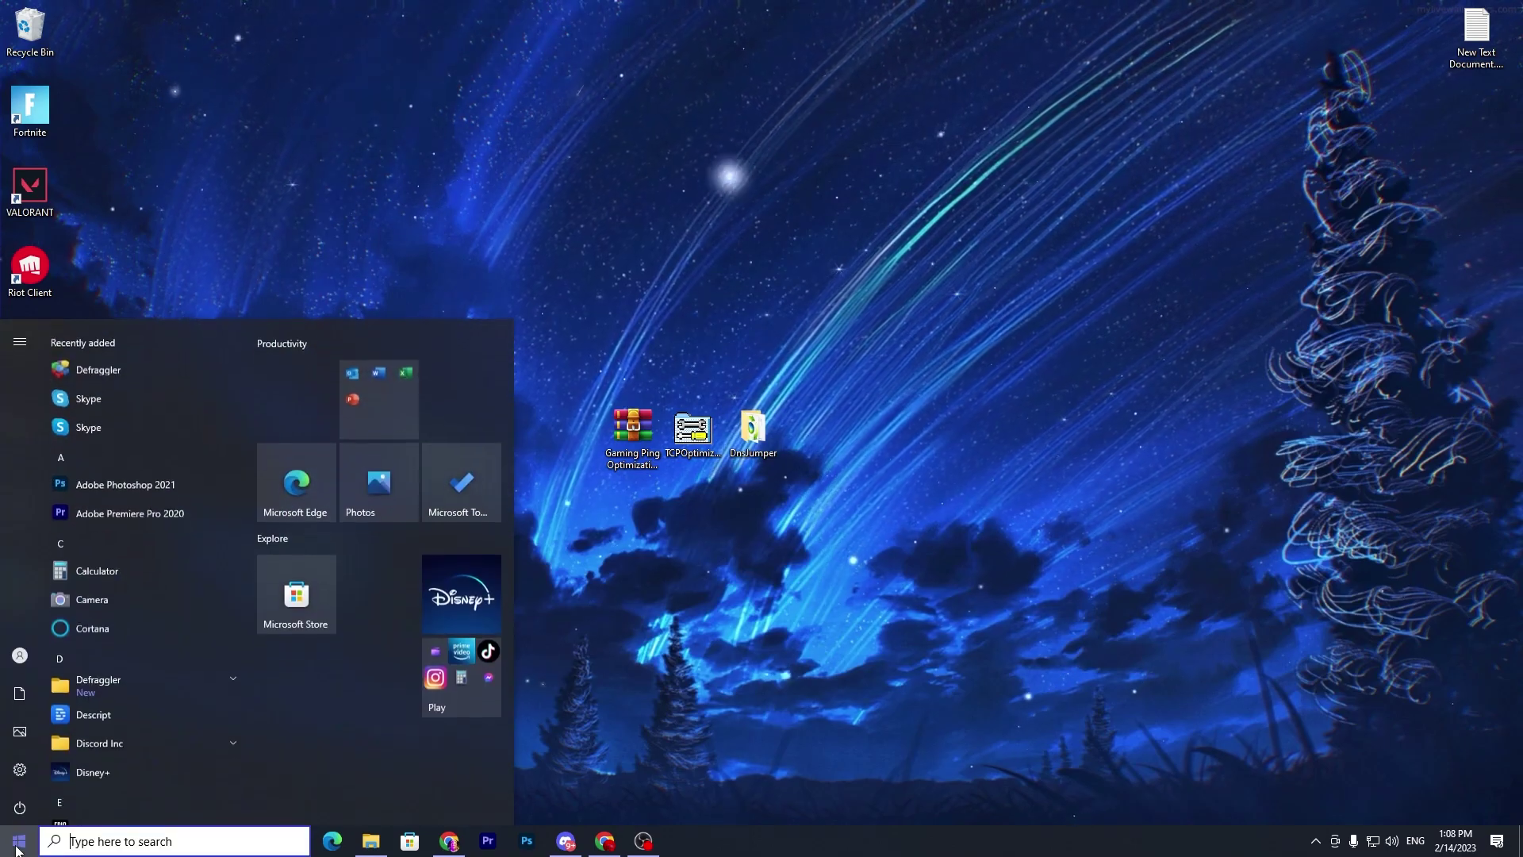
click(20, 767)
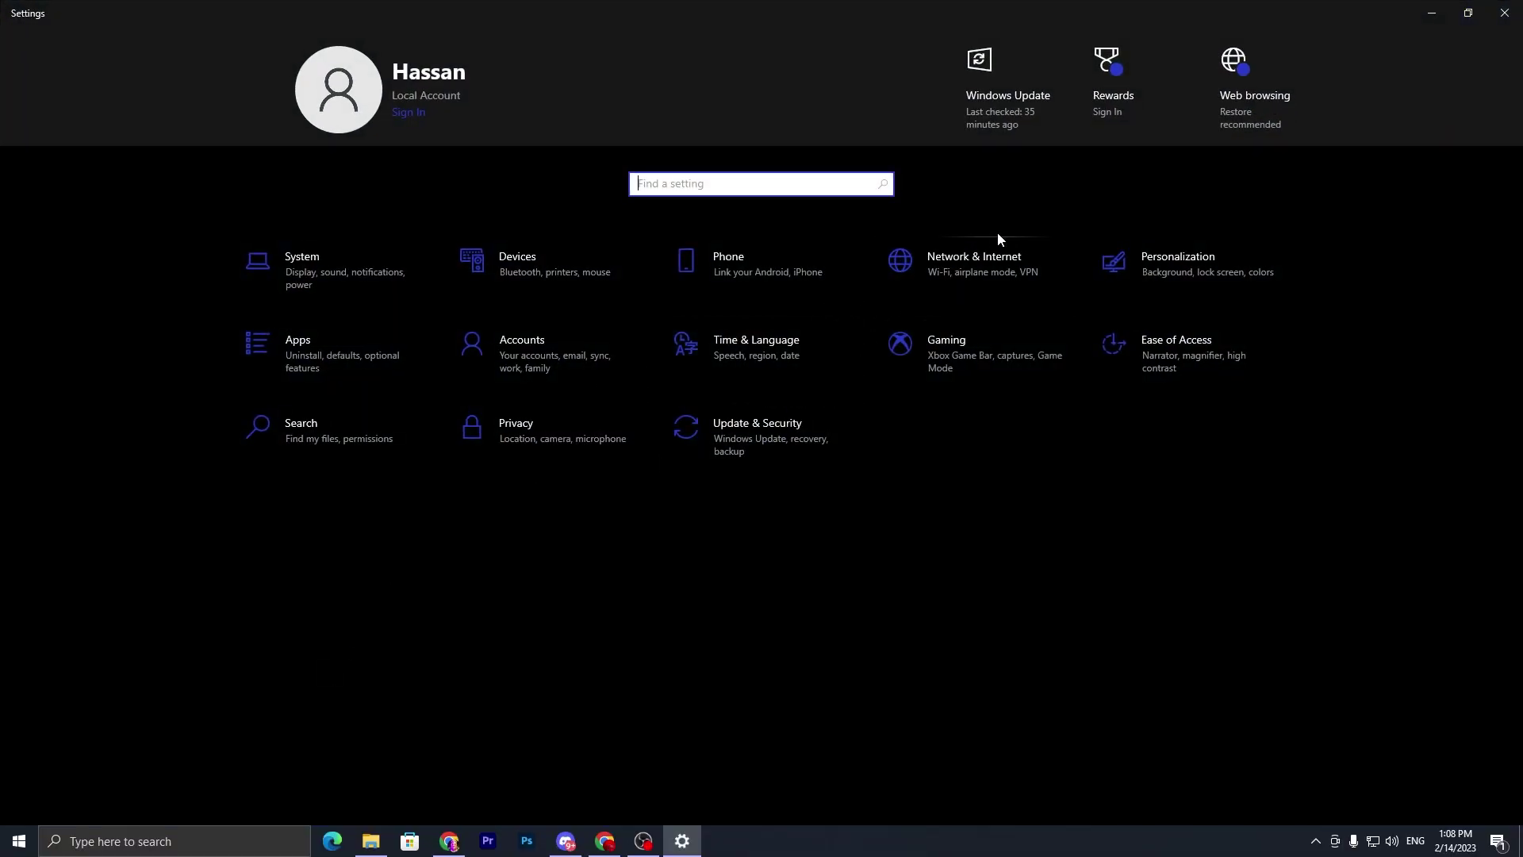
click(981, 251)
click(374, 498)
right_click(429, 285)
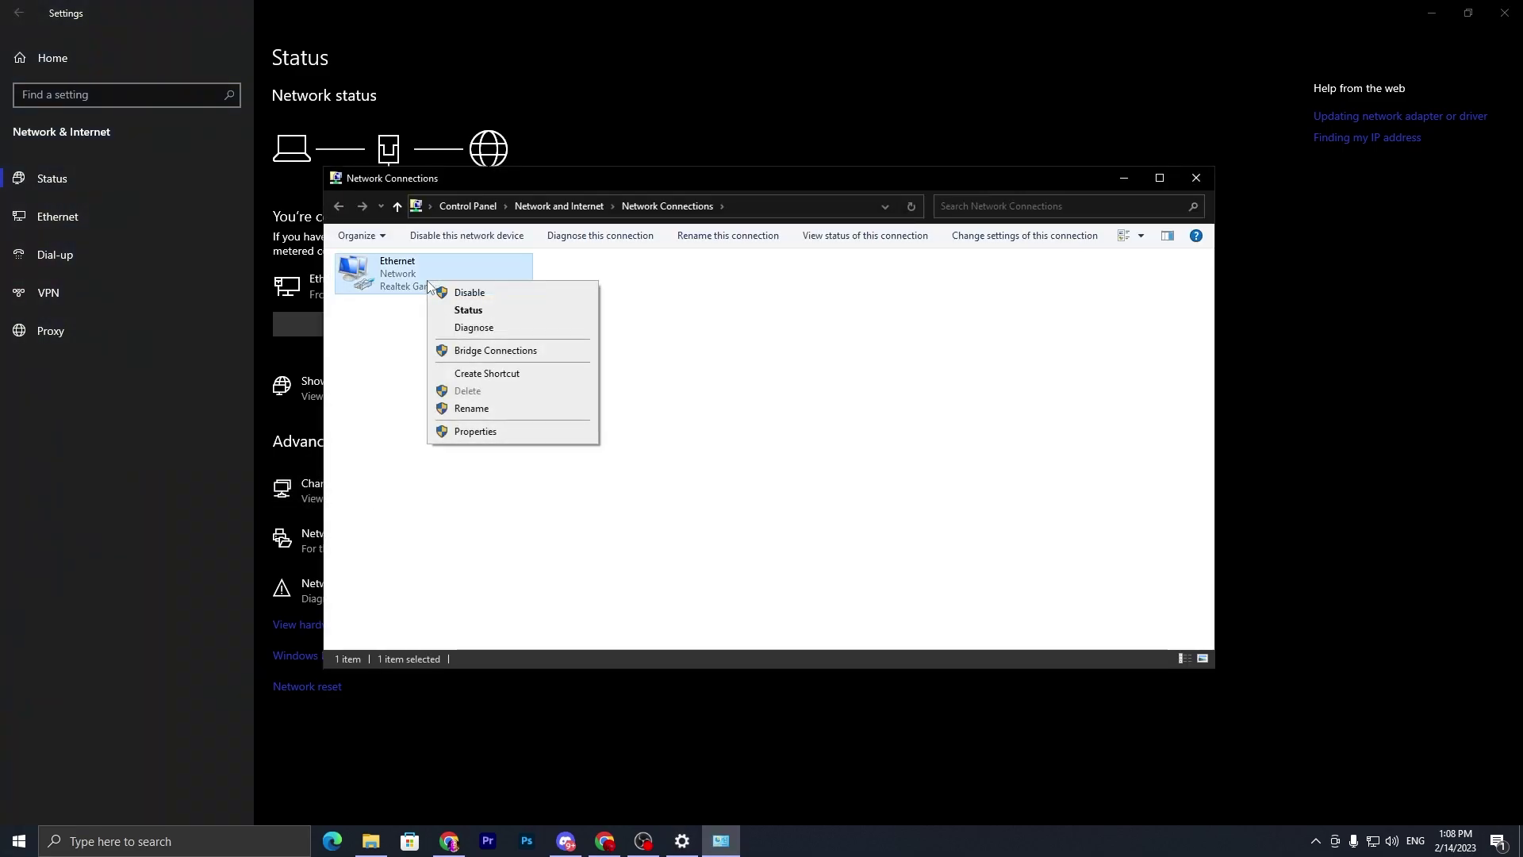
click(468, 432)
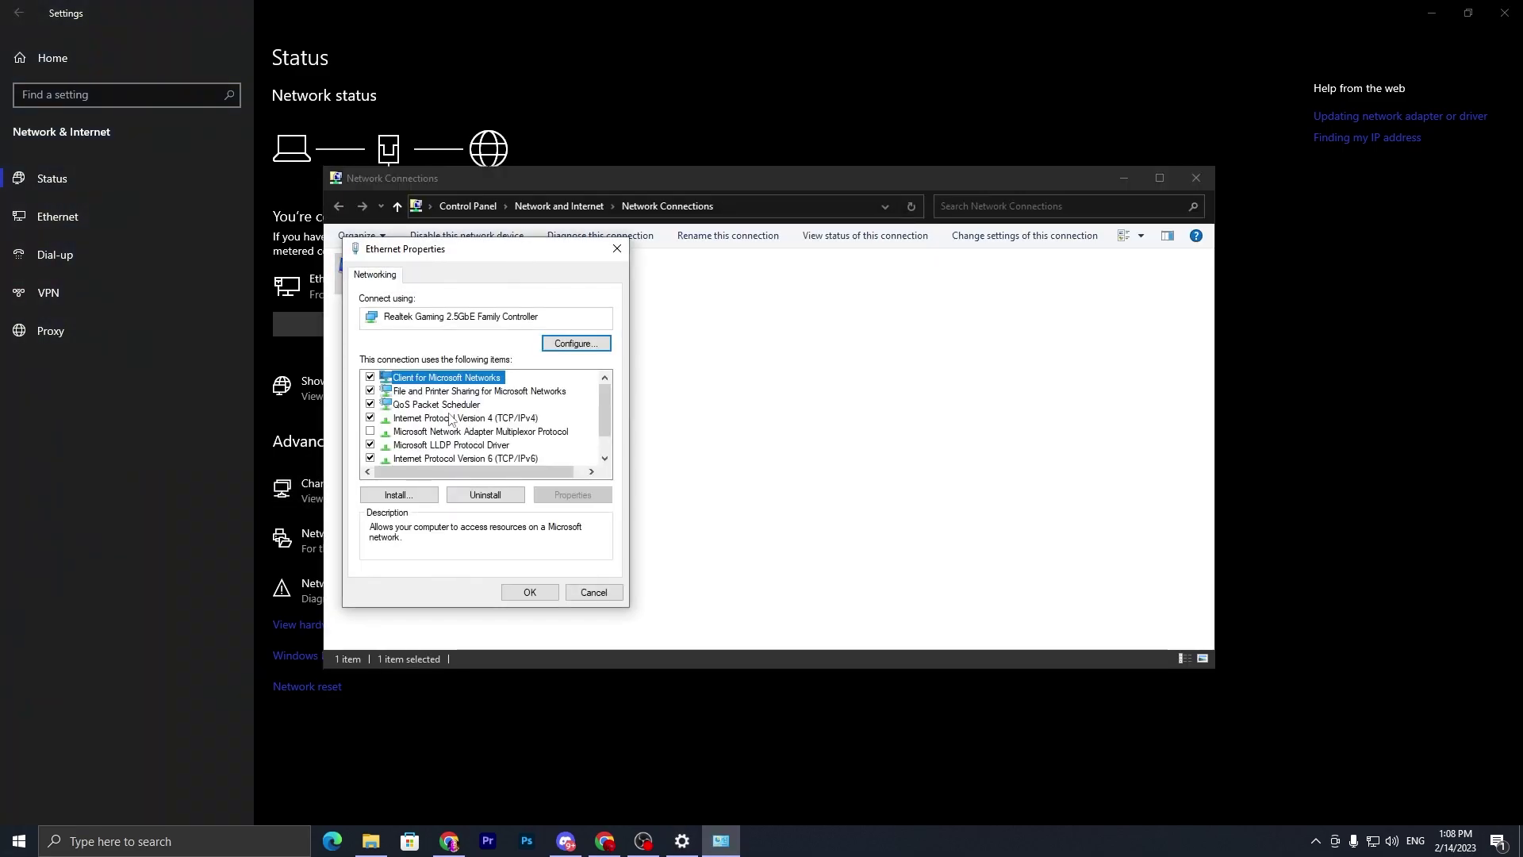
Step: Check the DNS server addresses in the Internet Protocol Version 4 properties, accept both dialogs, and close Network Connections and Settings
double_click(463, 419)
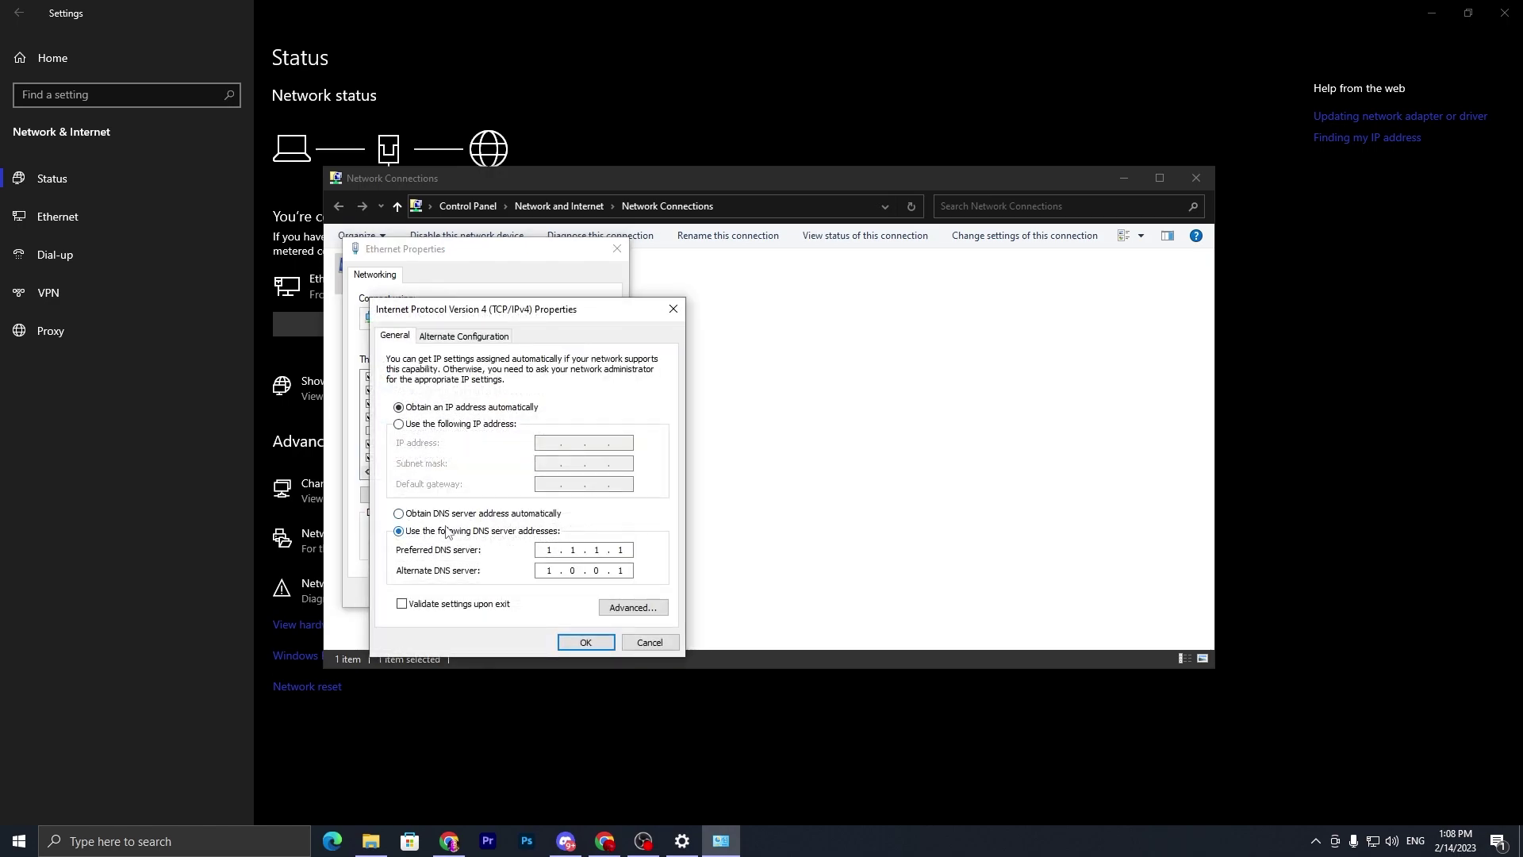
click(585, 642)
click(560, 594)
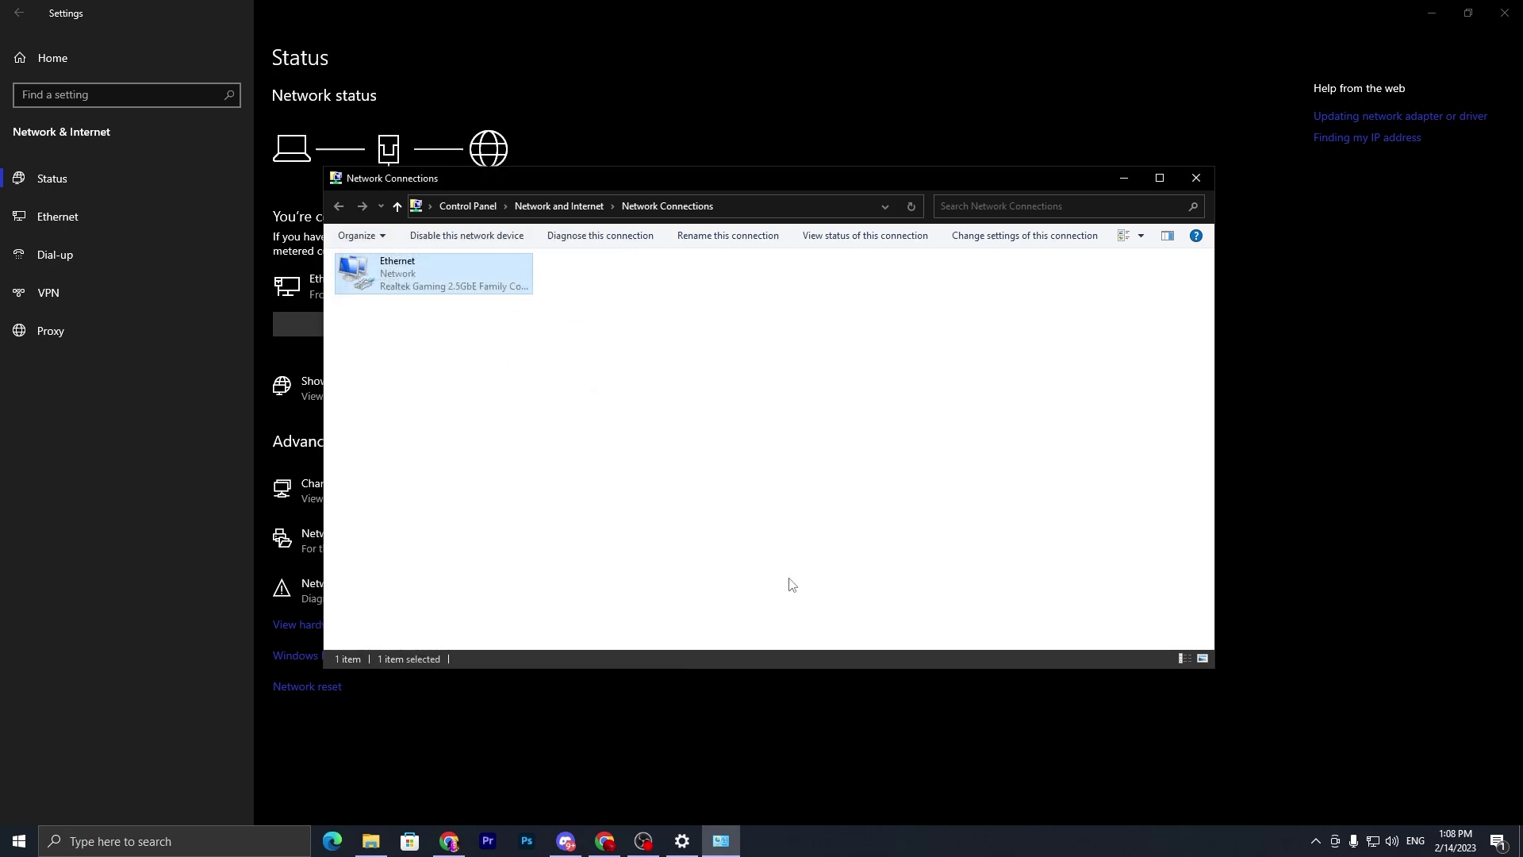
click(1196, 178)
click(1504, 13)
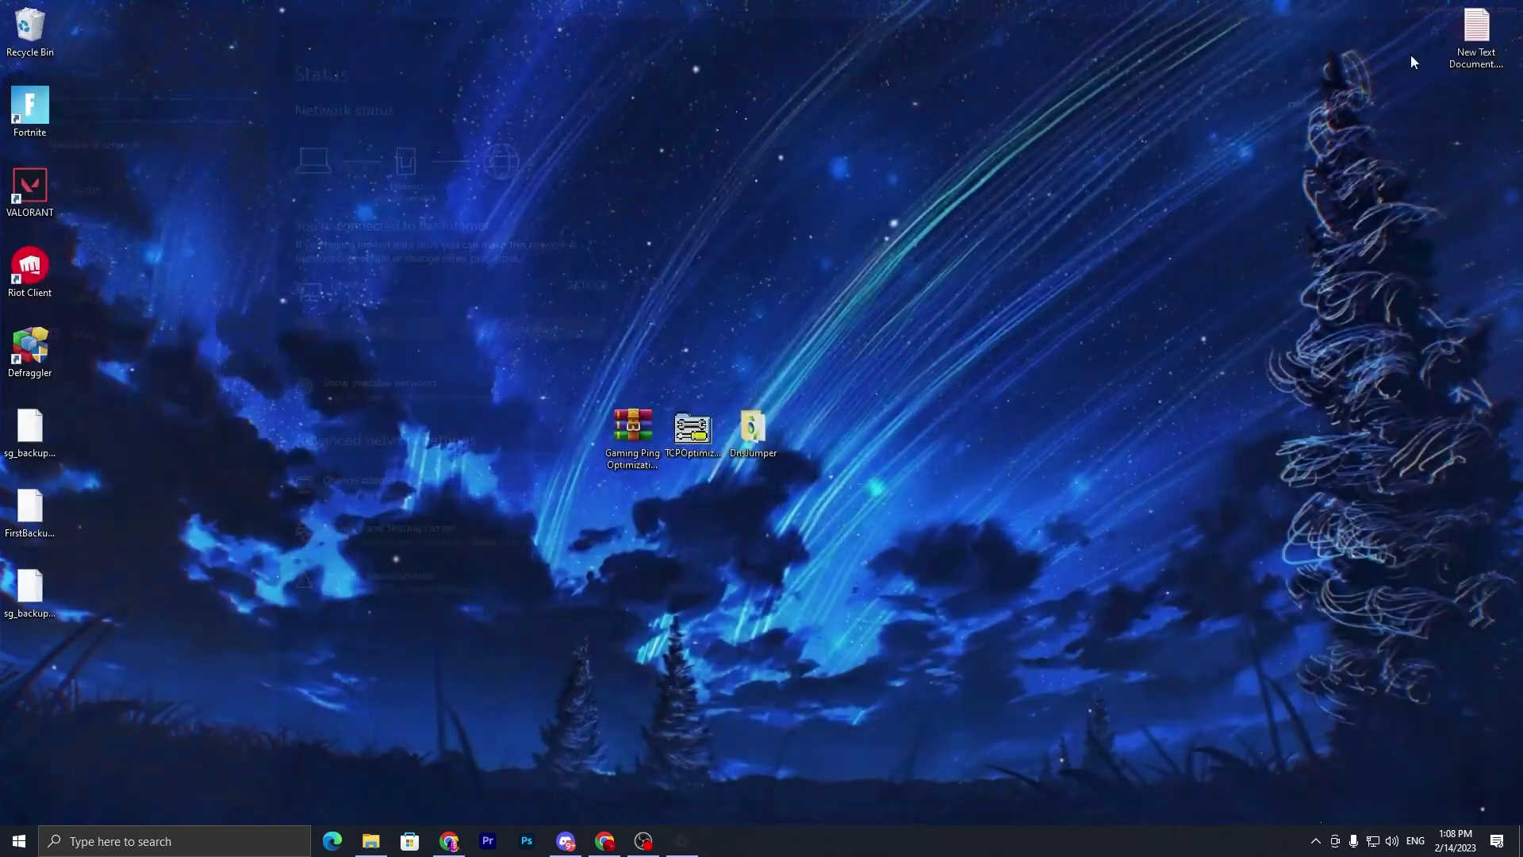